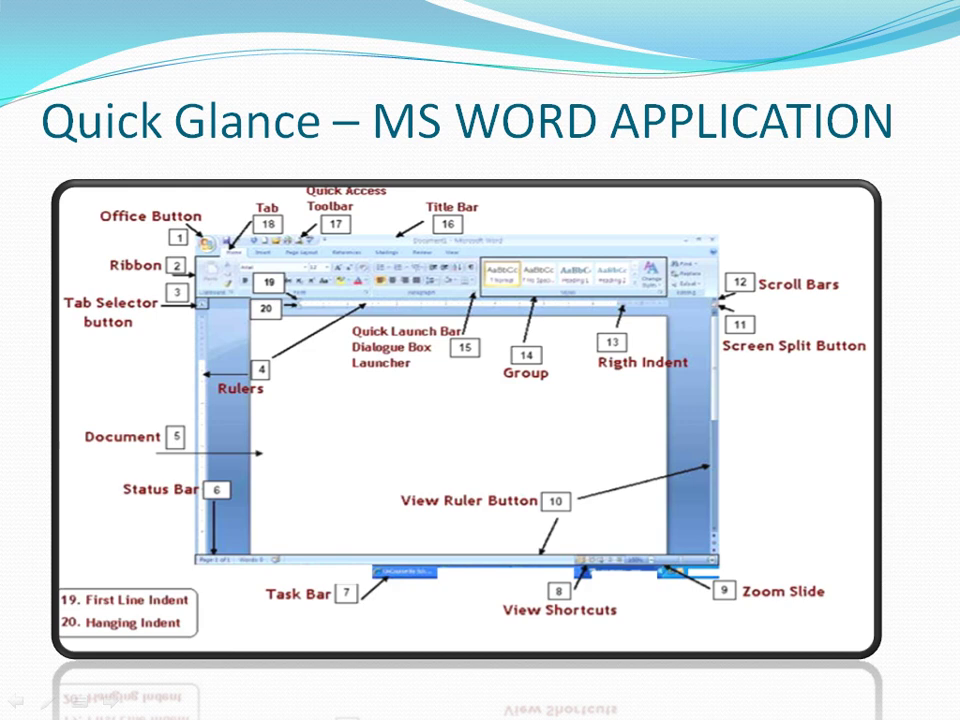
Open Microsoft Office Word 2007 with a blank document.
{"action": "key", "text": "super"}
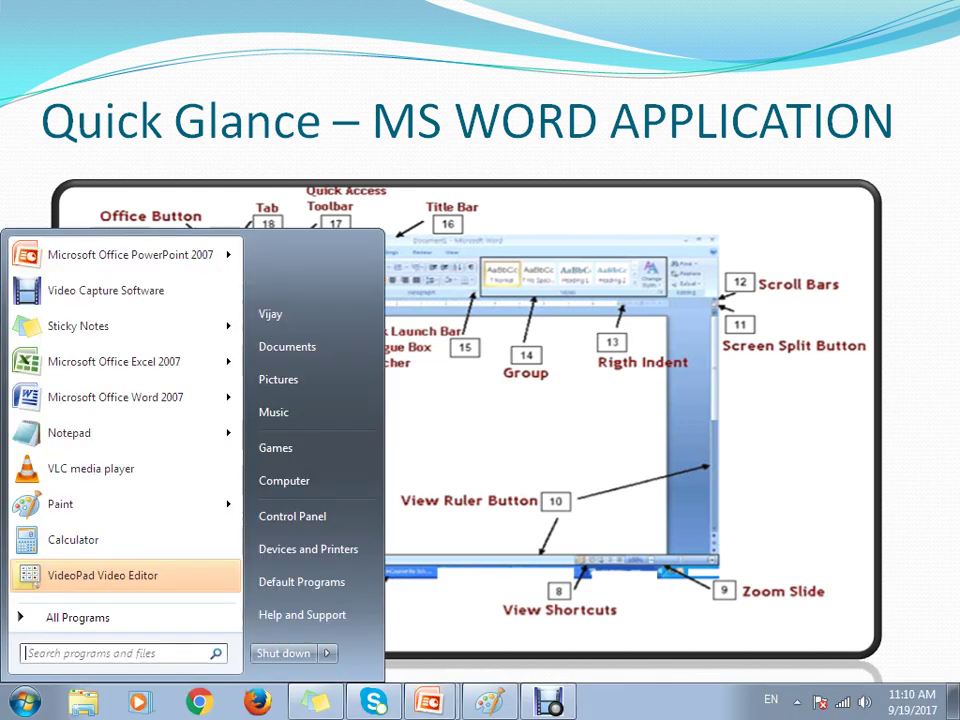
{"action": "key", "text": "Return"}
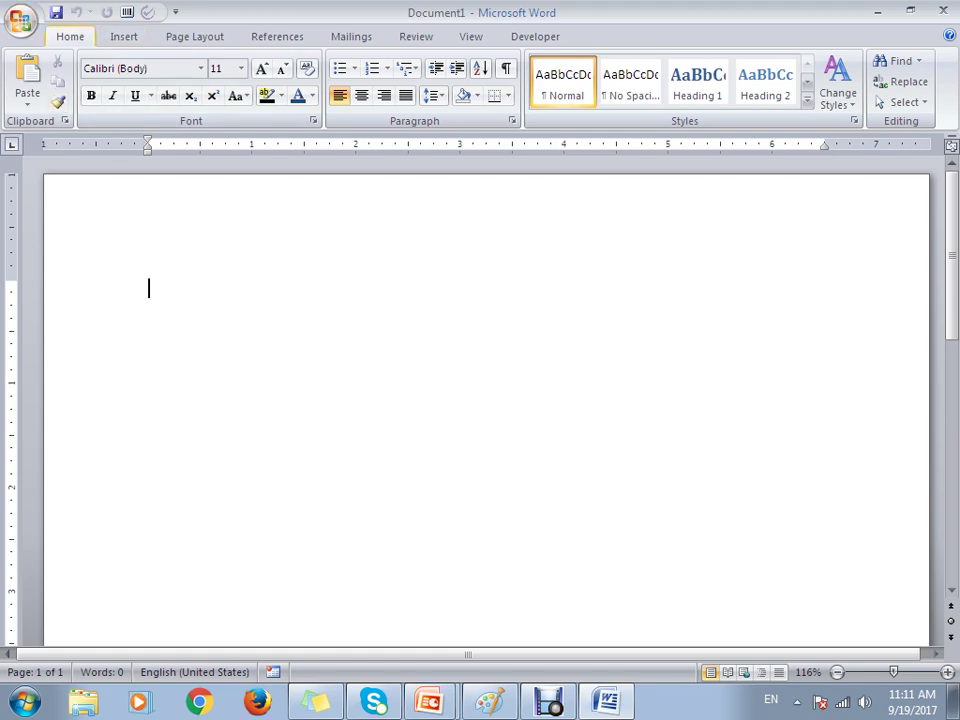
Examine the command groups for inserting, page layout, references, mailings, reviewing, viewing and developer work, and return to the basic formatting commands.
{"action": "scroll", "coordinate": [124, 36], "scroll_direction": "down", "scroll_amount": 1}
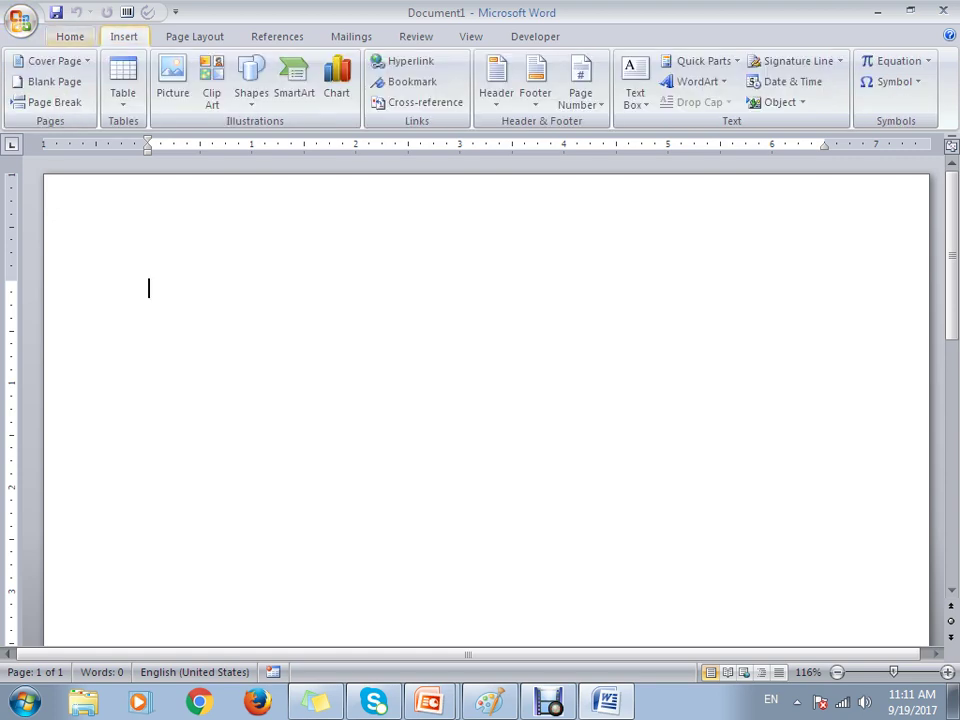
{"action": "scroll", "coordinate": [124, 36], "scroll_direction": "up", "scroll_amount": 1}
{"action": "left_click", "coordinate": [124, 36]}
{"action": "left_click", "coordinate": [194, 36]}
{"action": "left_click", "coordinate": [277, 36]}
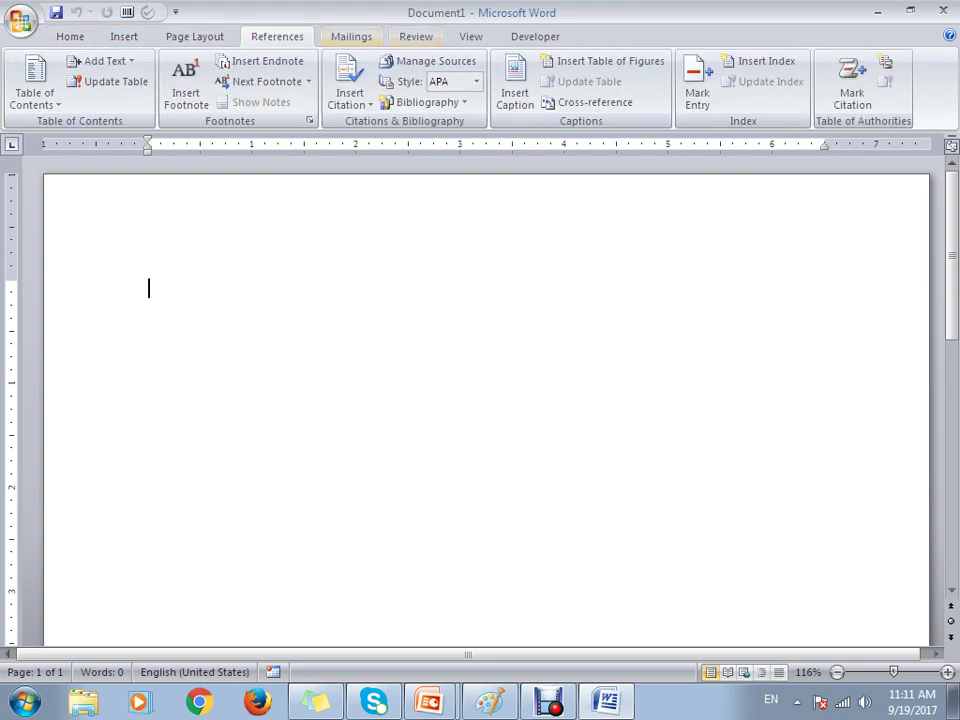
{"action": "left_click", "coordinate": [351, 36]}
{"action": "left_click", "coordinate": [416, 36]}
{"action": "left_click", "coordinate": [470, 36]}
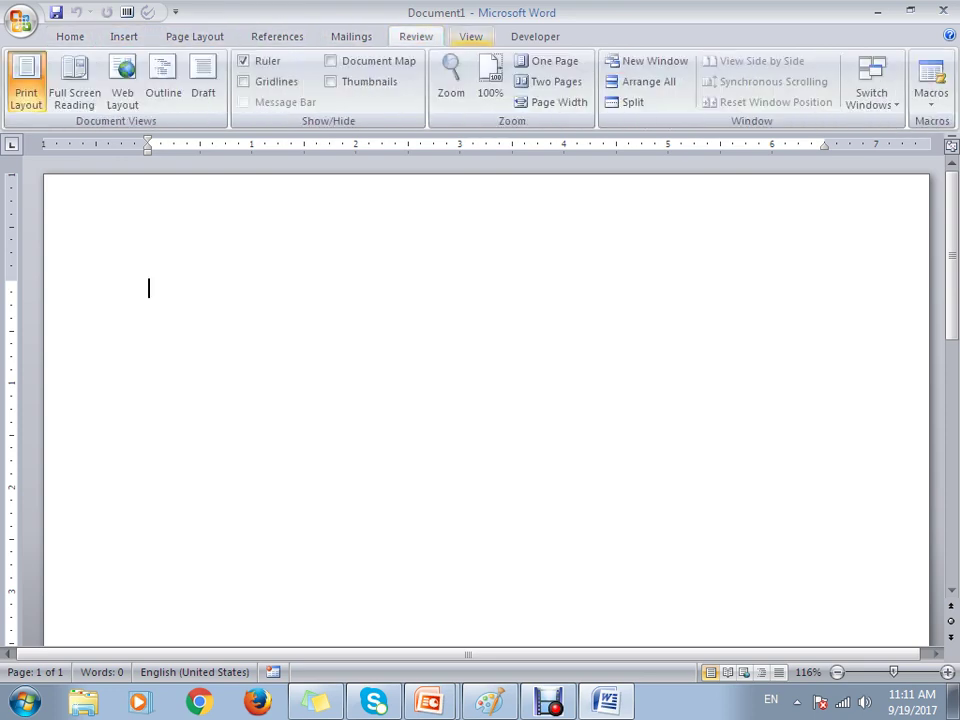
{"action": "left_click", "coordinate": [535, 36]}
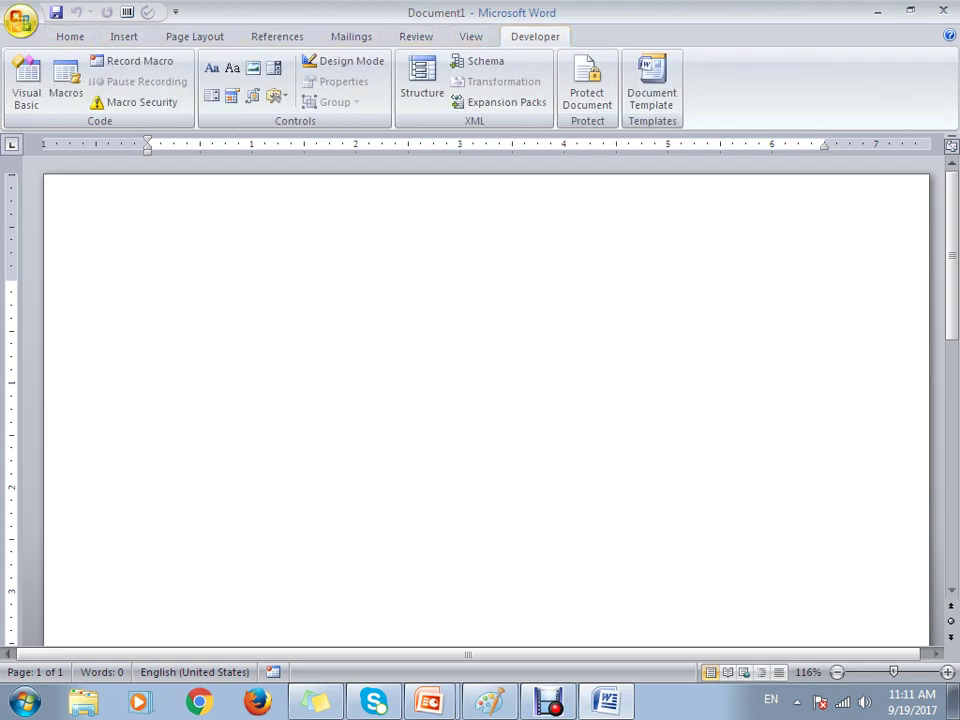
{"action": "left_click", "coordinate": [70, 36]}
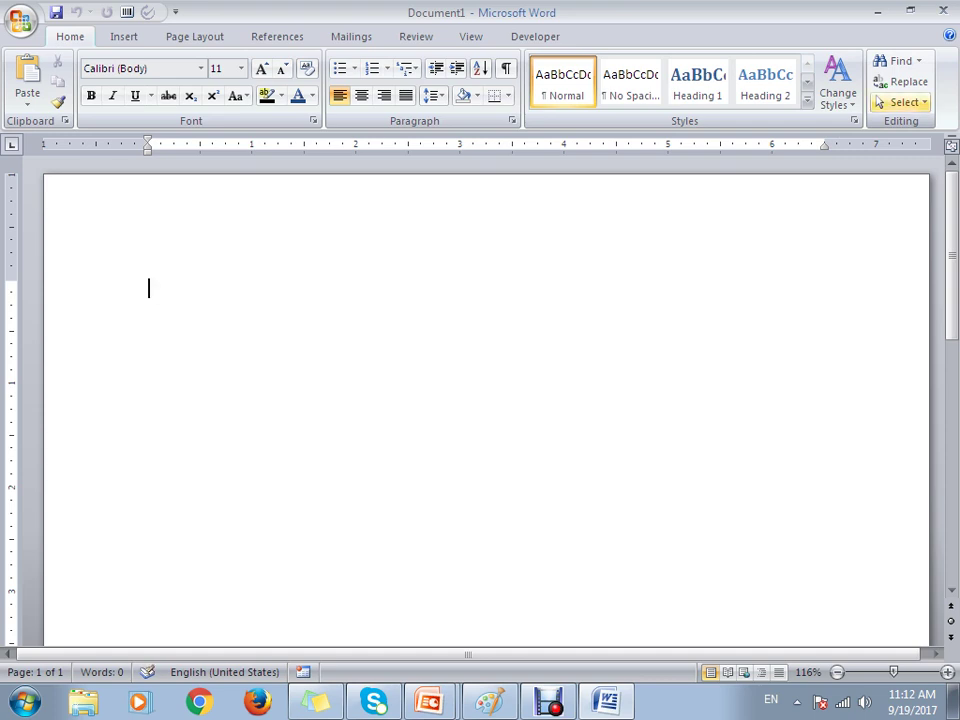
Look at the available text and object selection options and the commands for inserting content.
{"action": "left_click", "coordinate": [904, 102]}
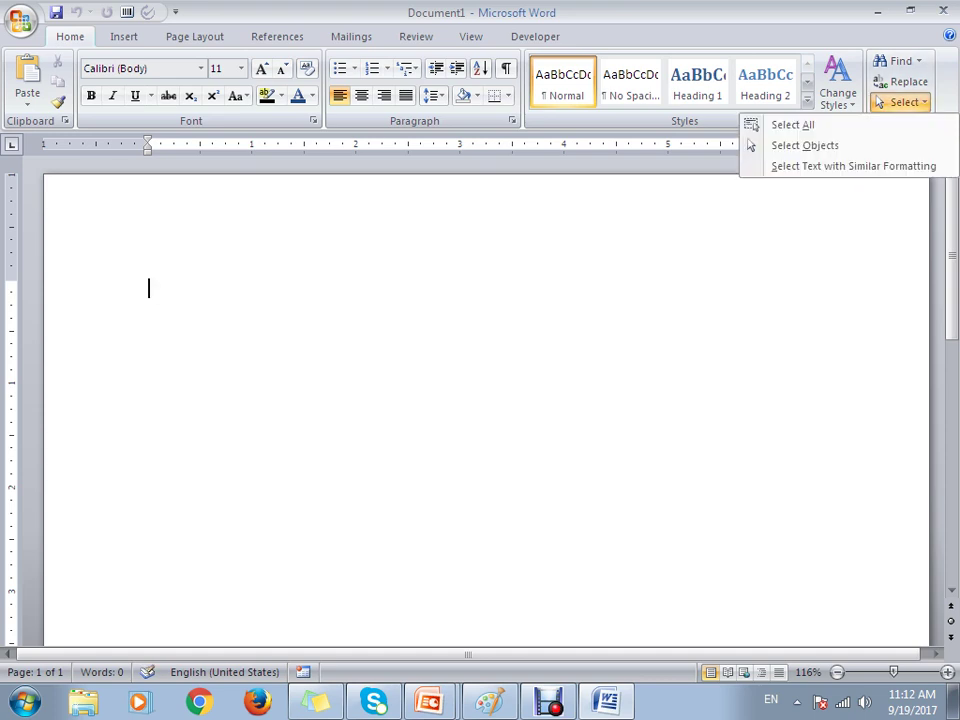
{"action": "key", "text": "Escape"}
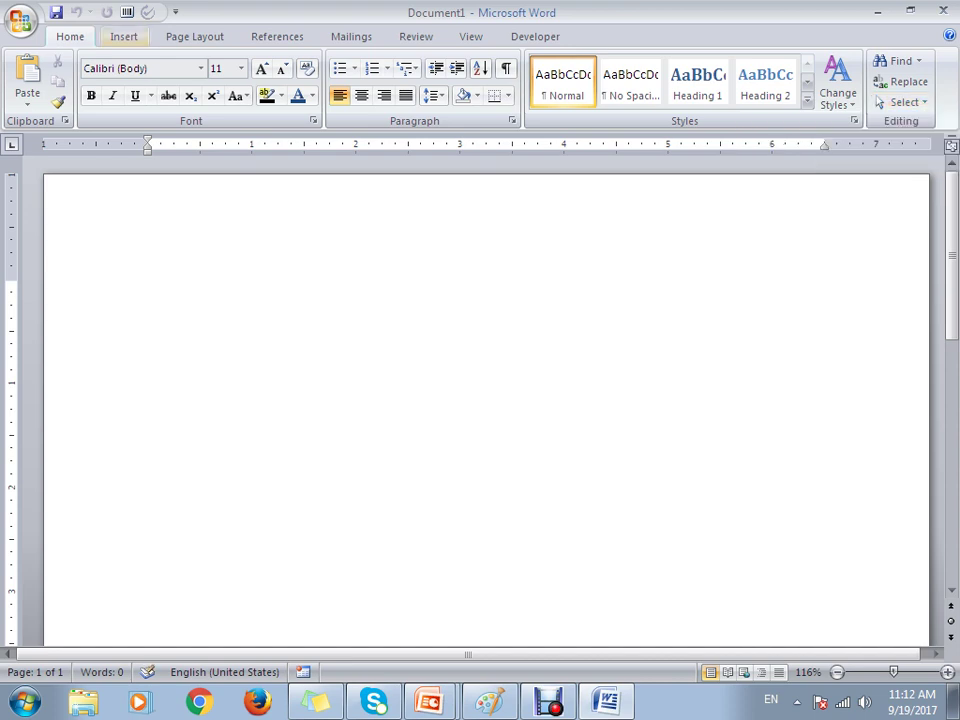
{"action": "left_click", "coordinate": [124, 36]}
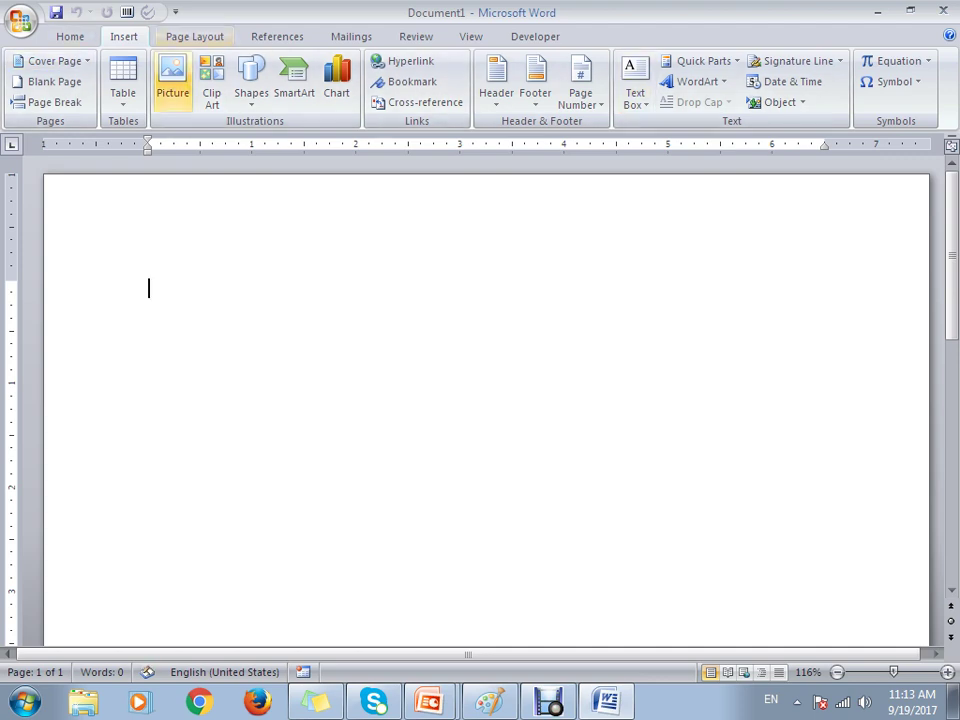
Apply the built-in Aspect theme to the document.
{"action": "key", "text": "alt+p"}
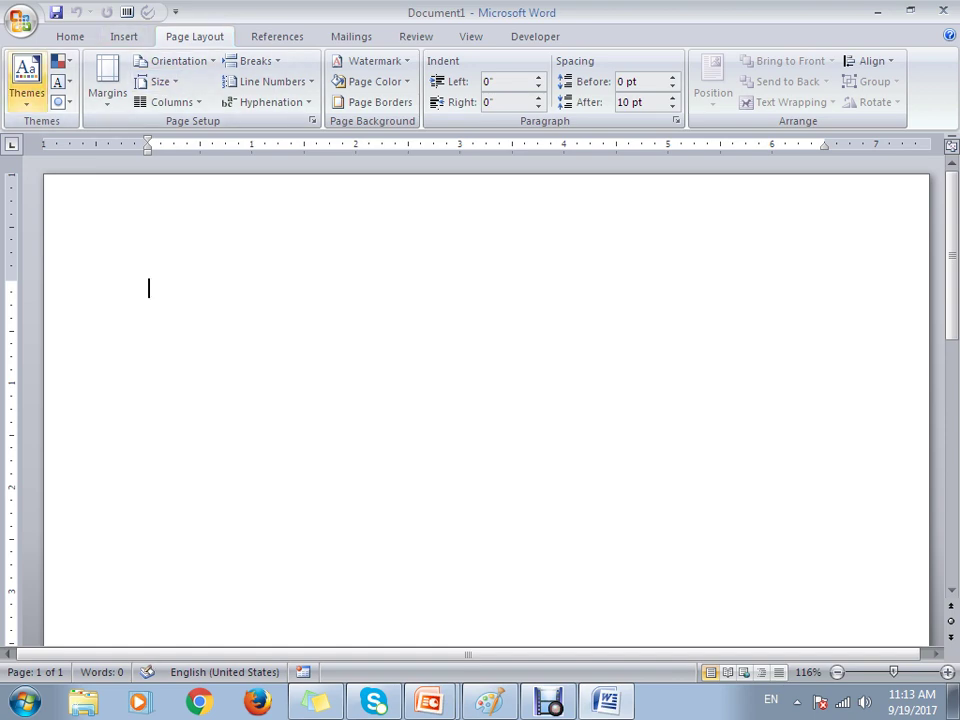
{"action": "left_click", "coordinate": [27, 78]}
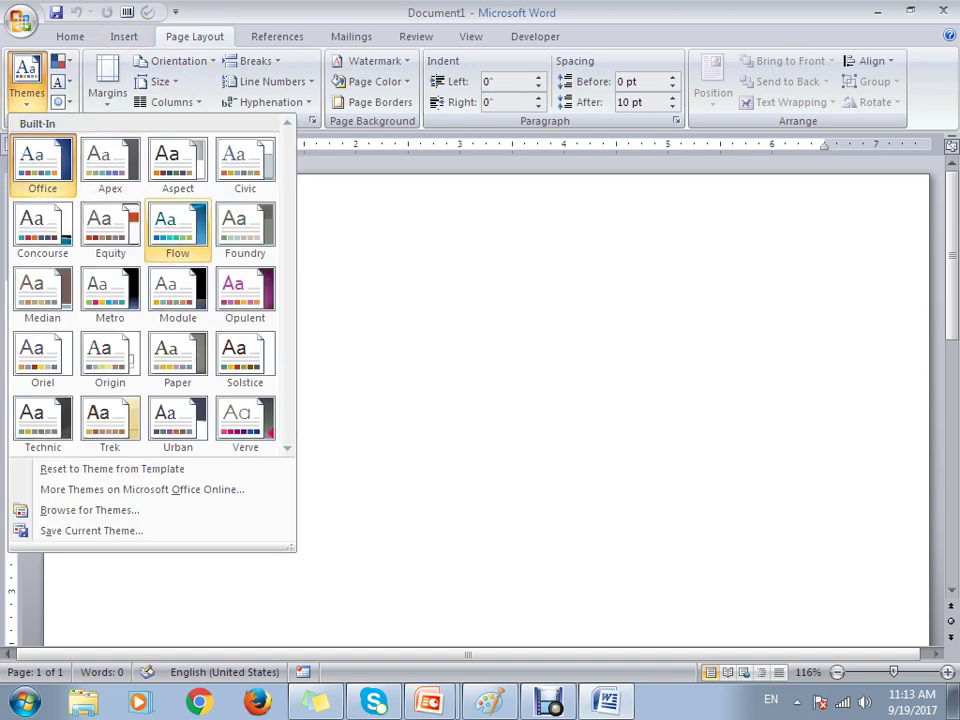
{"action": "left_click", "coordinate": [177, 160]}
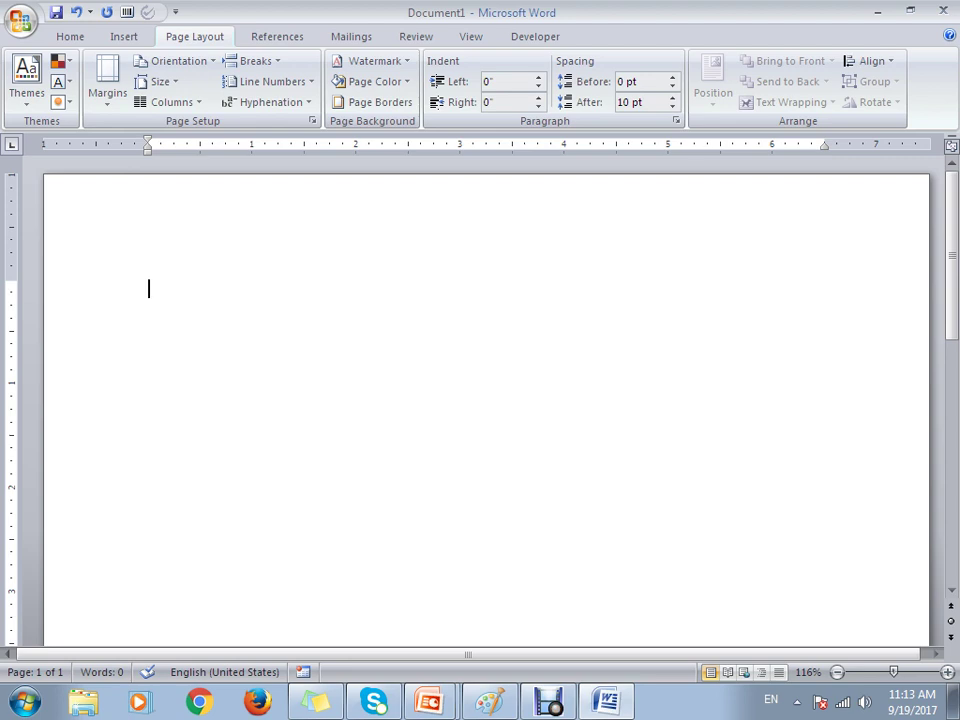
Apply the built-in Metro theme to the document.
{"action": "left_click", "coordinate": [27, 78]}
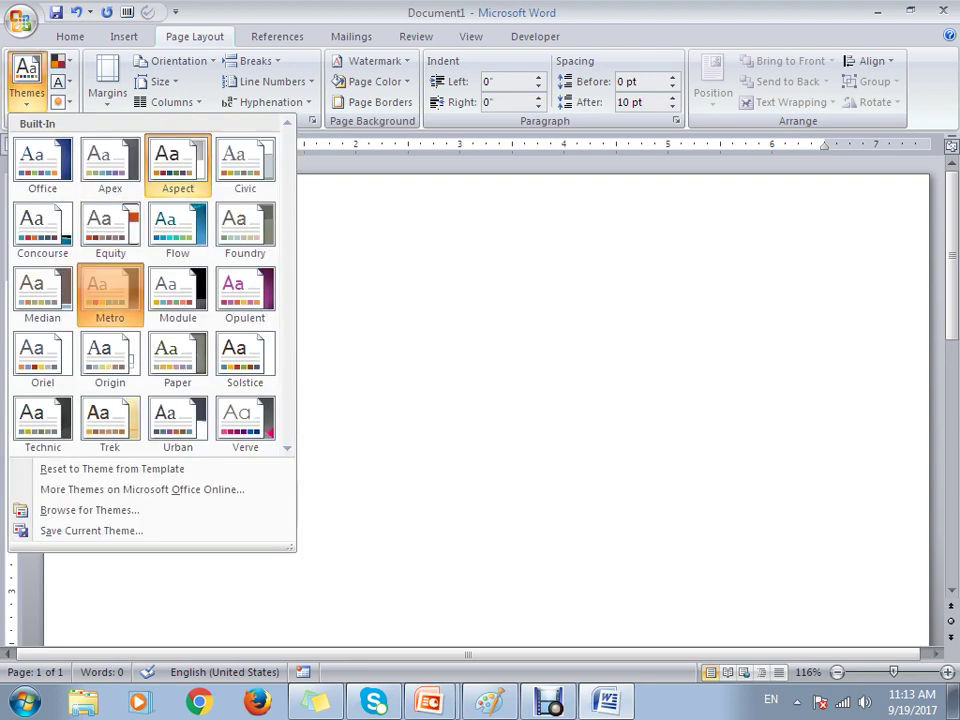
{"action": "left_click", "coordinate": [174, 290]}
{"action": "scroll", "coordinate": [486, 400], "scroll_direction": "down", "scroll_amount": 1}
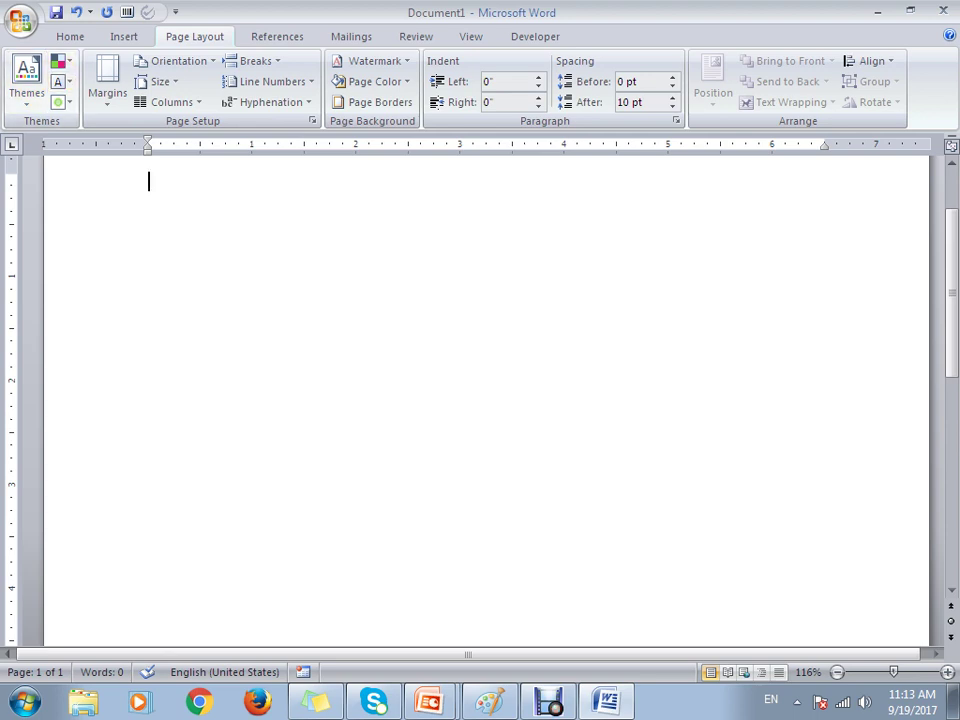
{"action": "scroll", "coordinate": [486, 400], "scroll_direction": "up", "scroll_amount": 1}
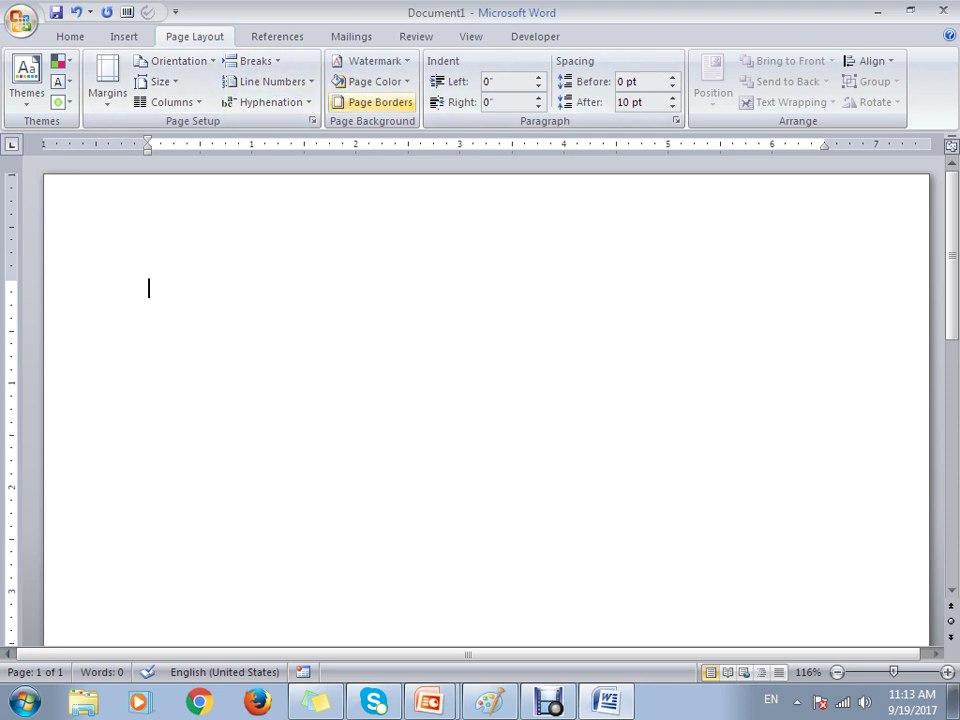
Add the CONFIDENTIAL 2 watermark to the page and set the page color to the standard light blue.
{"action": "left_click", "coordinate": [374, 61]}
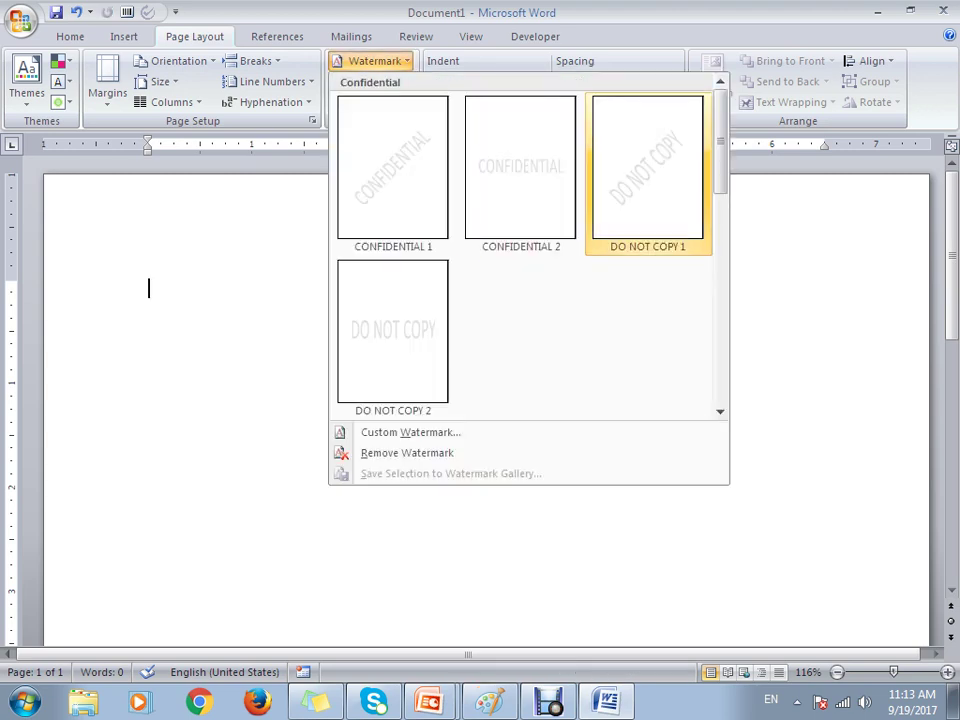
{"action": "left_click", "coordinate": [520, 167]}
{"action": "scroll", "coordinate": [486, 400], "scroll_direction": "down", "scroll_amount": 5}
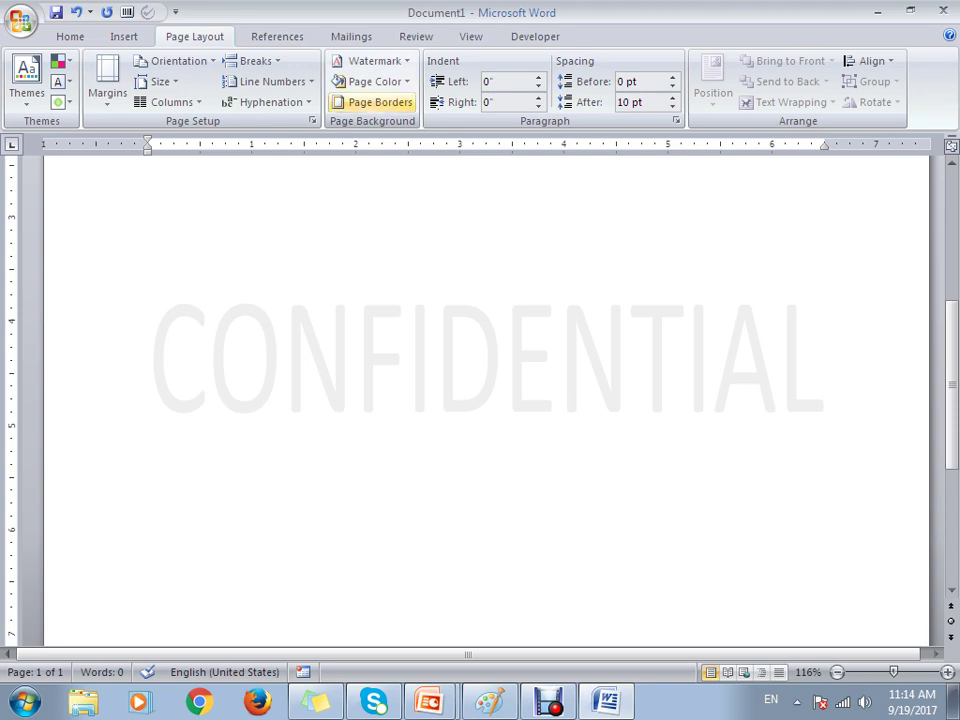
{"action": "left_click", "coordinate": [374, 81]}
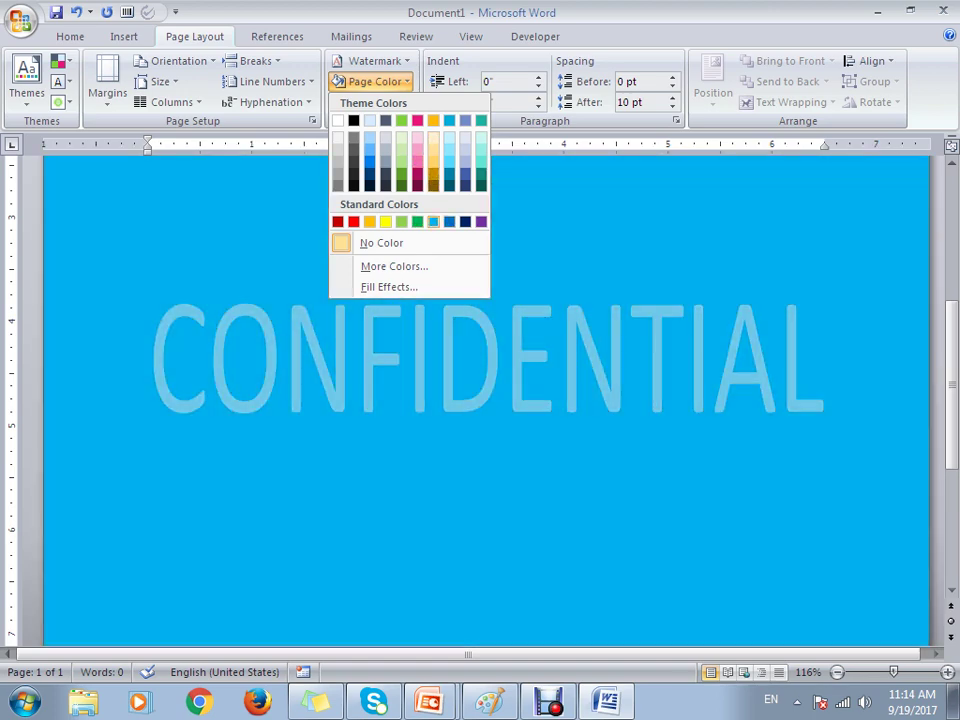
{"action": "left_click", "coordinate": [433, 221]}
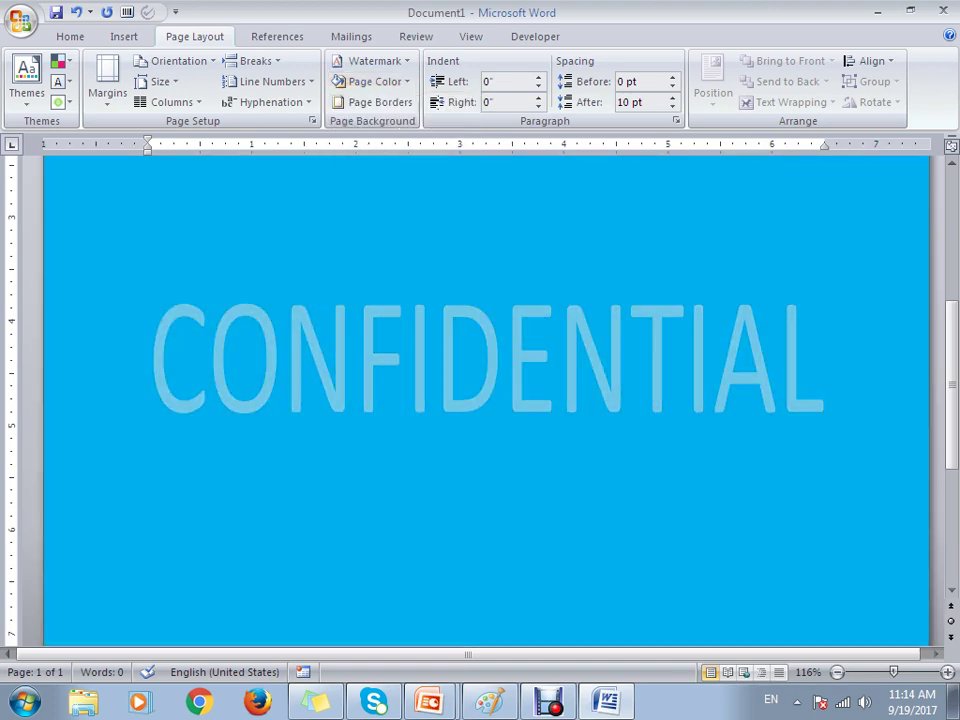
Add a Box page border to the whole document.
{"action": "left_click", "coordinate": [372, 102]}
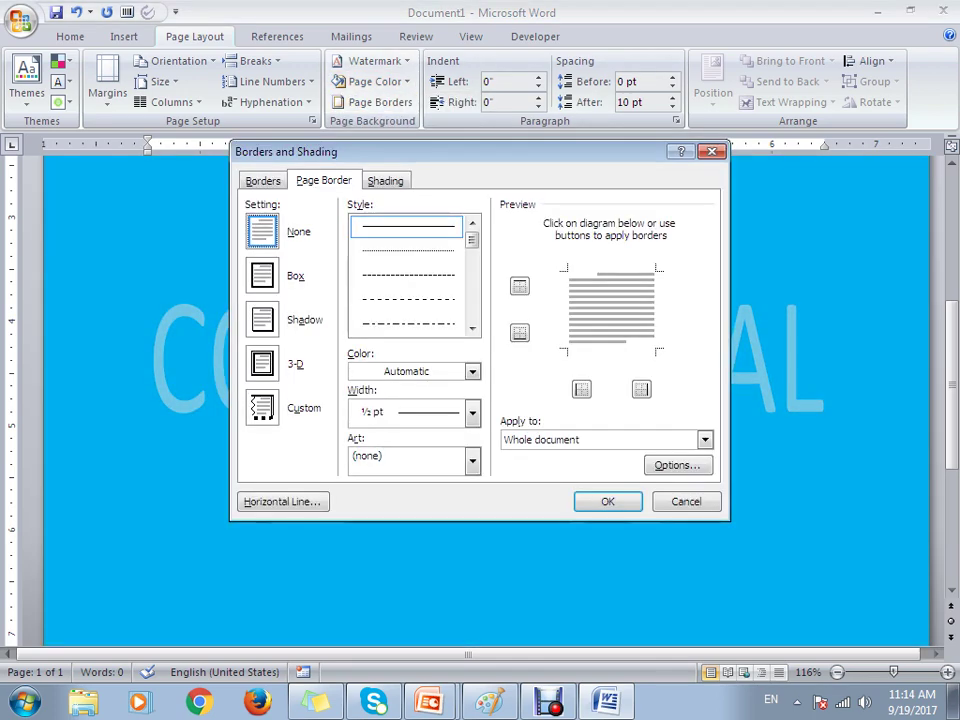
{"action": "left_click", "coordinate": [262, 275]}
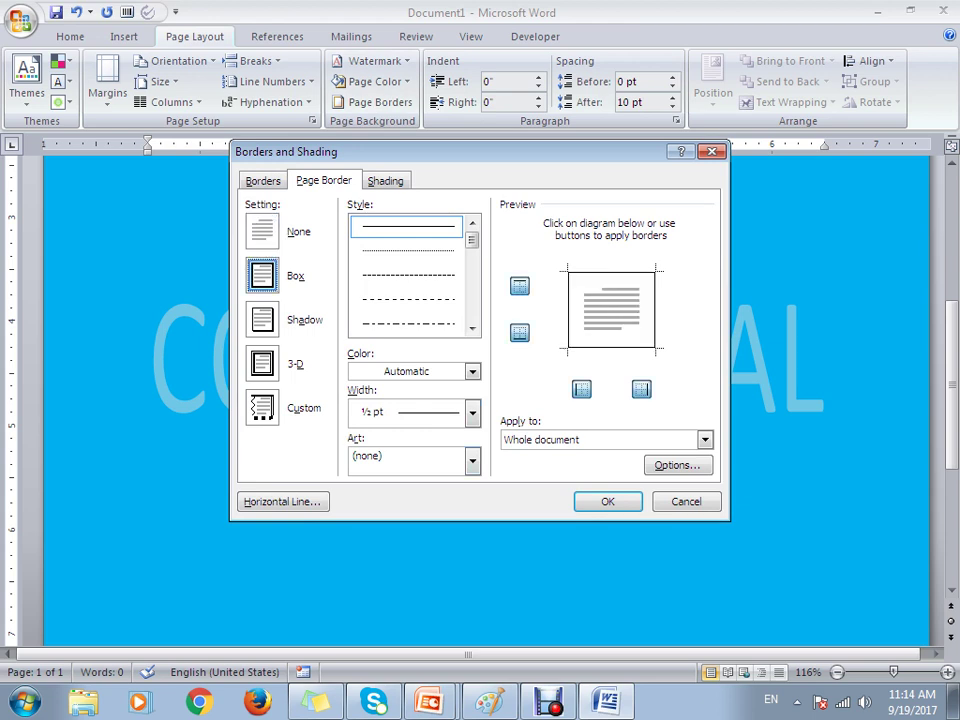
{"action": "left_click", "coordinate": [608, 501]}
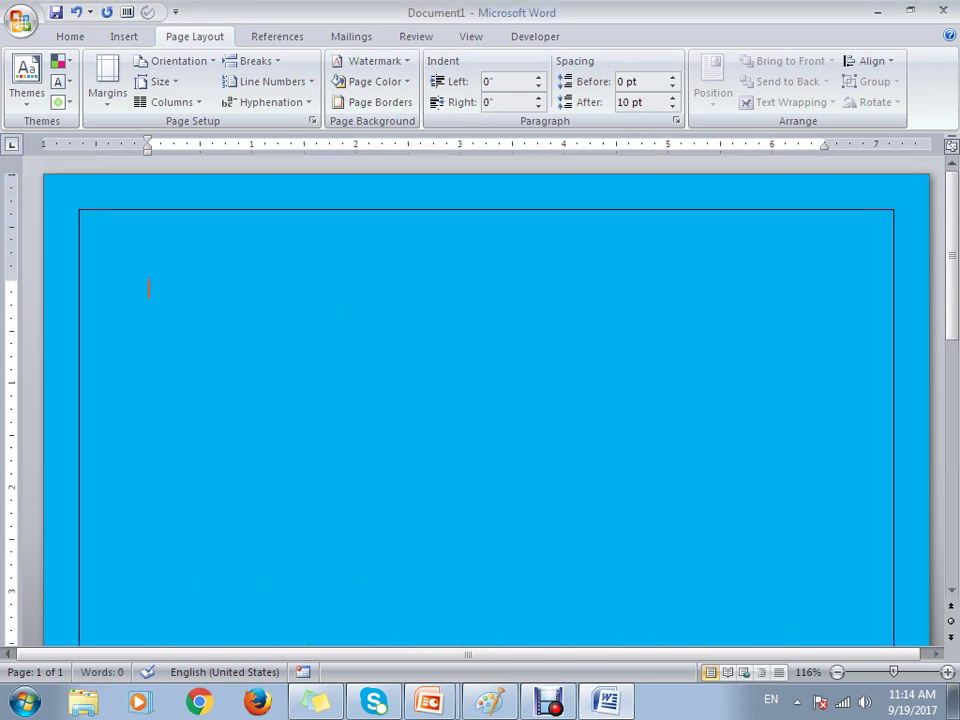
{"action": "scroll", "coordinate": [486, 400], "scroll_direction": "down", "scroll_amount": 10}
{"action": "scroll", "coordinate": [486, 400], "scroll_direction": "up", "scroll_amount": 7}
{"action": "scroll", "coordinate": [148, 182], "scroll_direction": "up", "scroll_amount": 2}
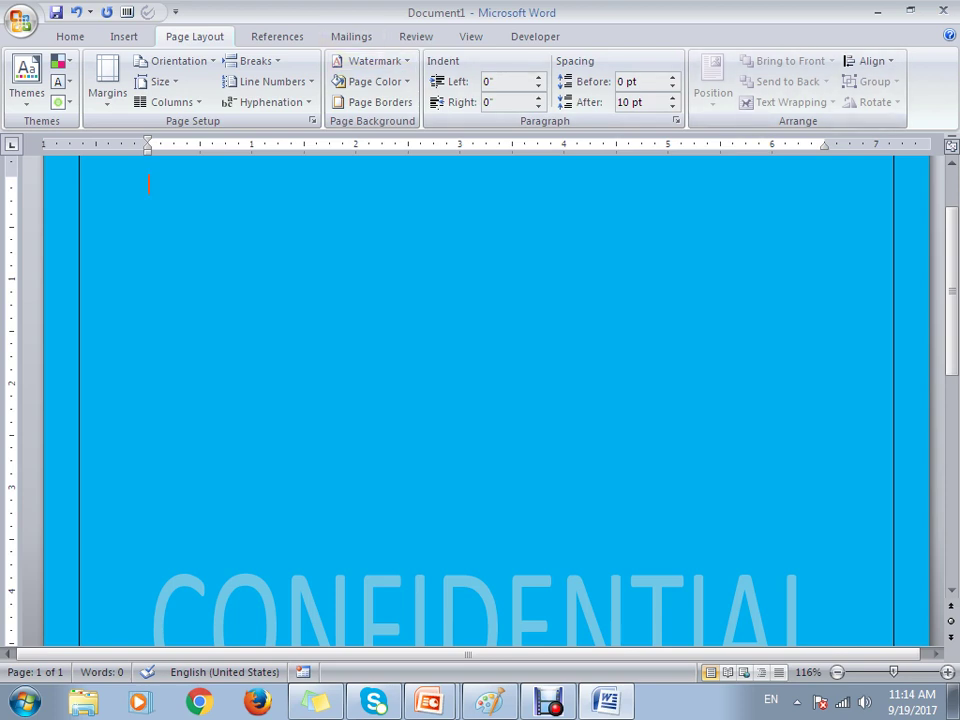
Look over the commands for references, mailings and document review.
{"action": "key", "text": "alt+s"}
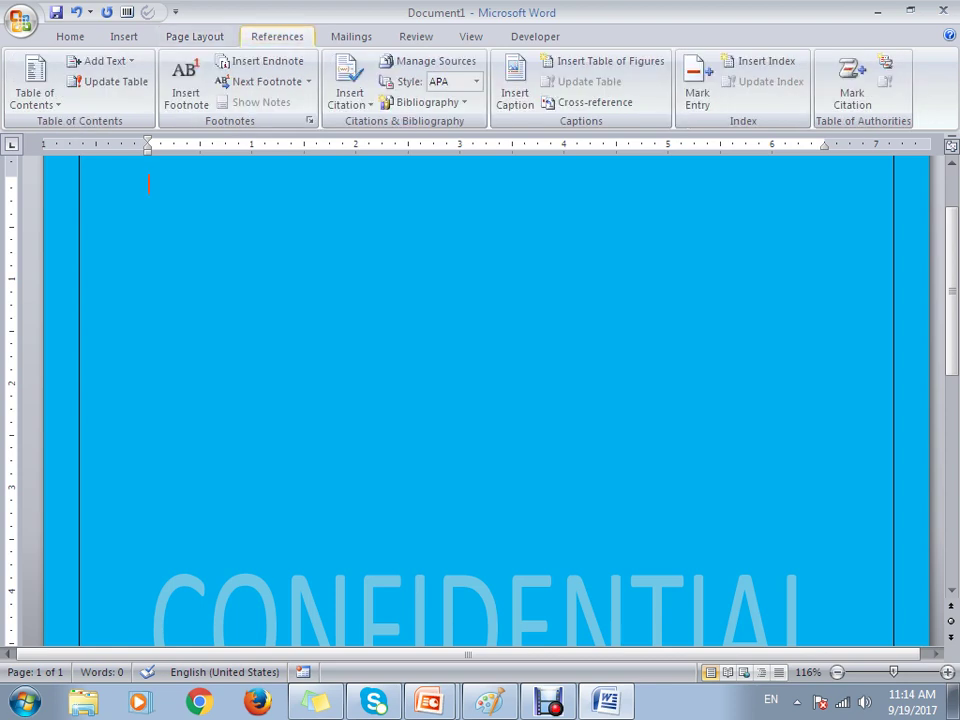
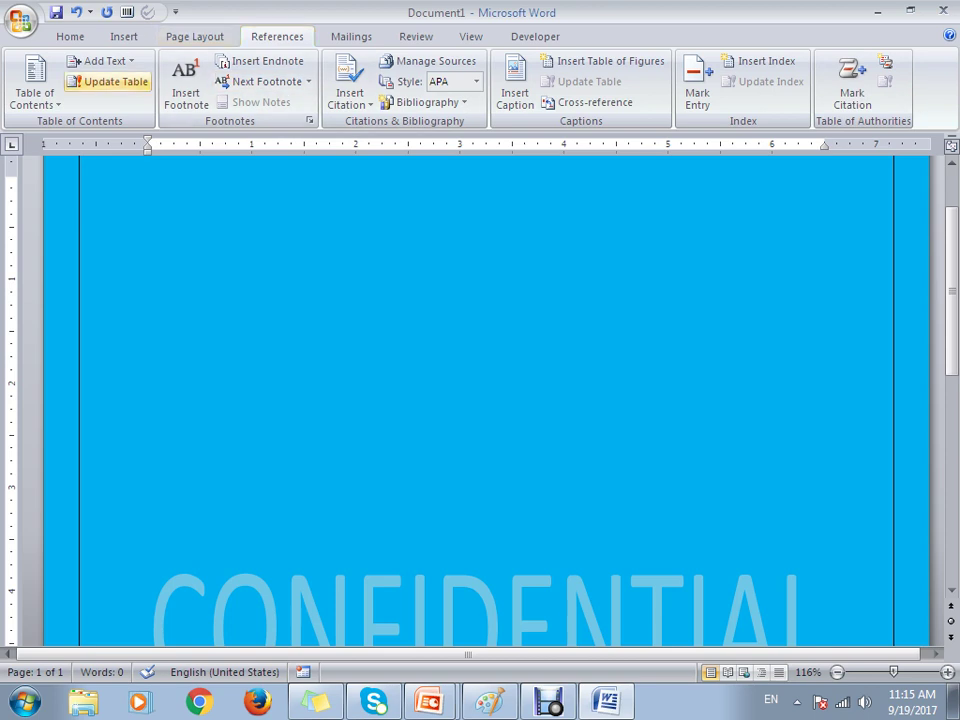
{"action": "left_click", "coordinate": [351, 36]}
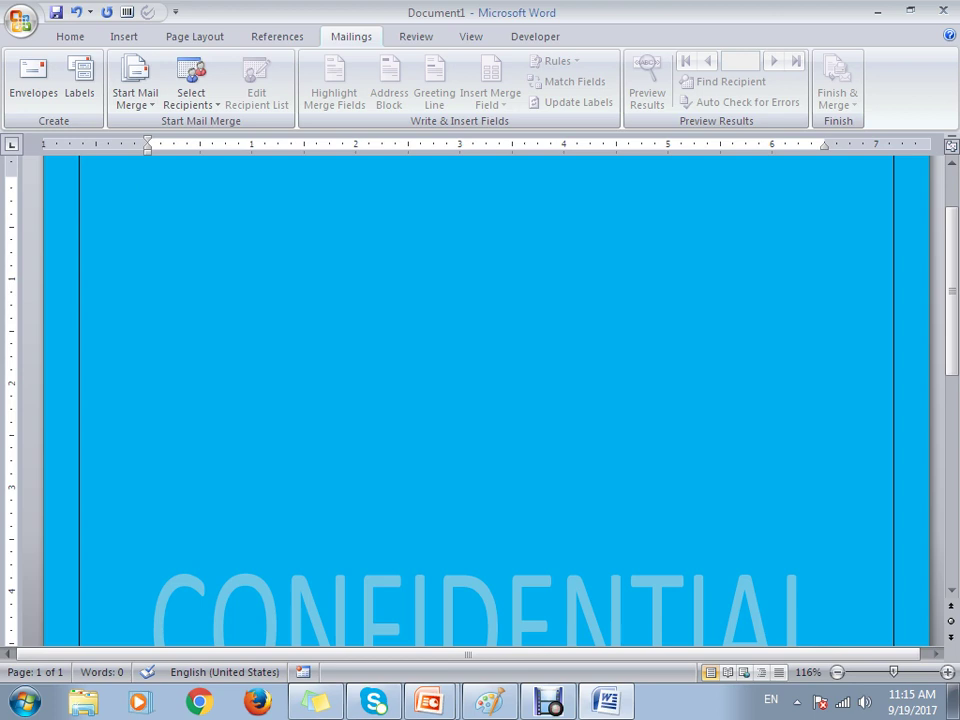
{"action": "left_click", "coordinate": [416, 36]}
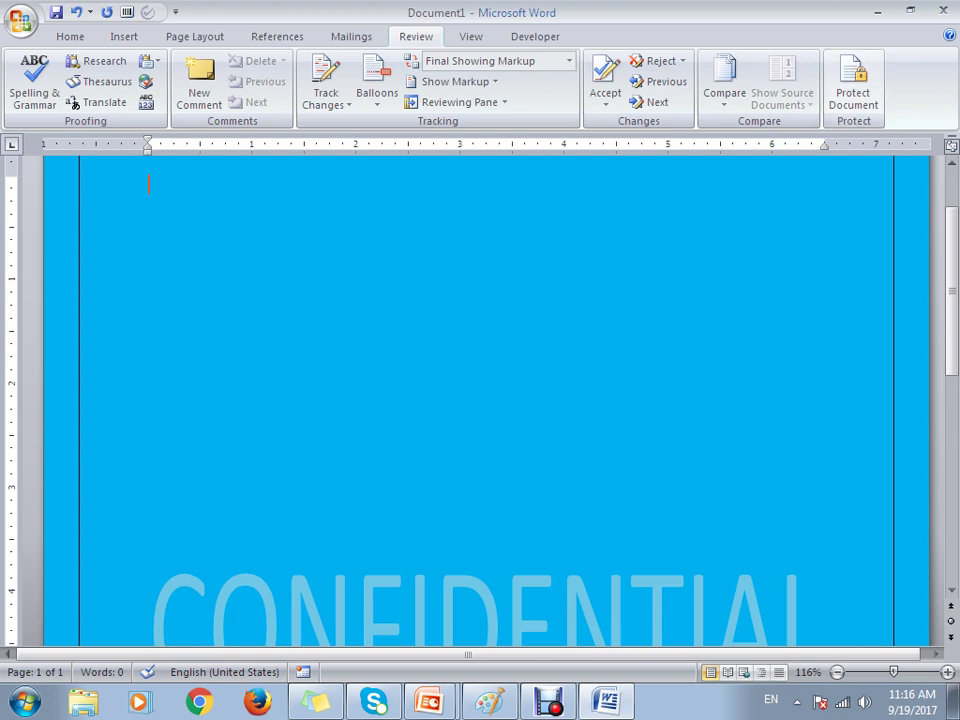
Show the Document Map and hide it again.
{"action": "scroll", "coordinate": [199, 80], "scroll_direction": "down", "scroll_amount": 1}
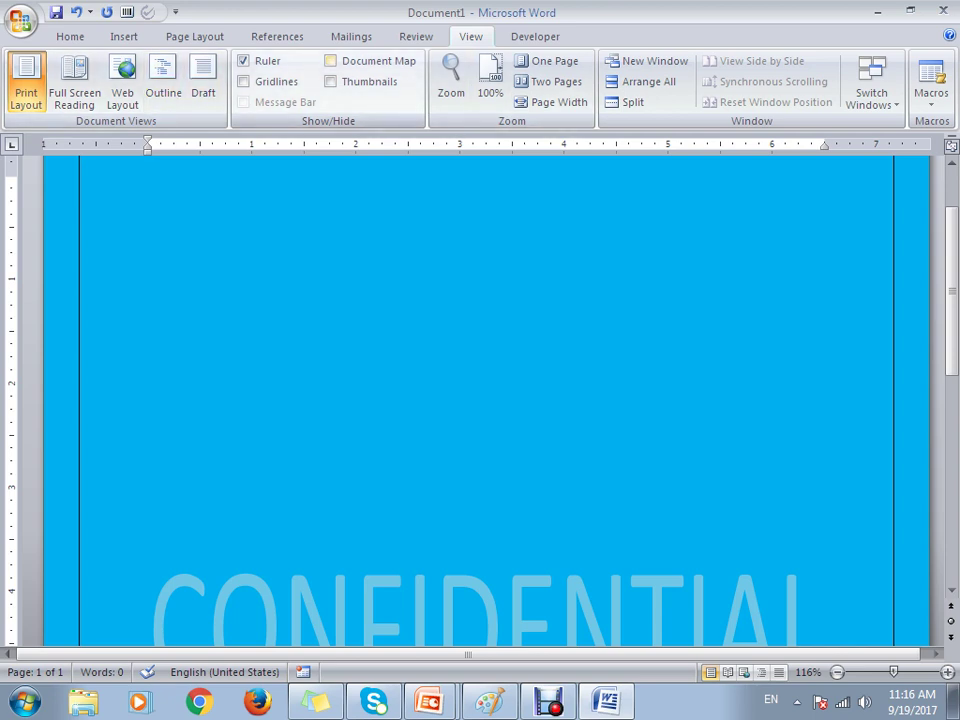
{"action": "left_click", "coordinate": [331, 61]}
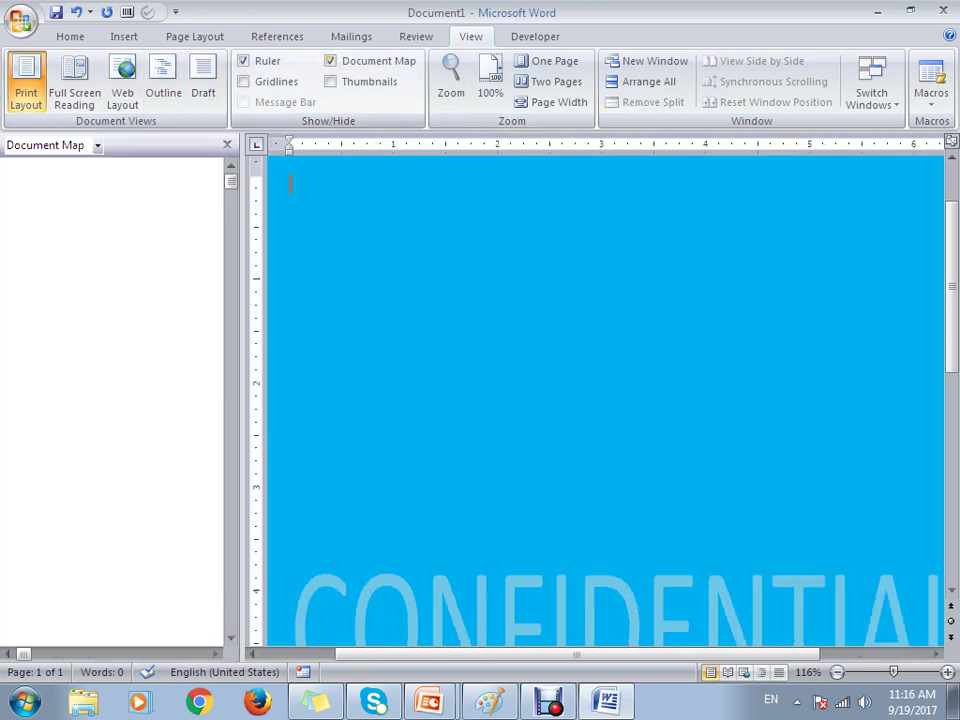
{"action": "left_click", "coordinate": [331, 61]}
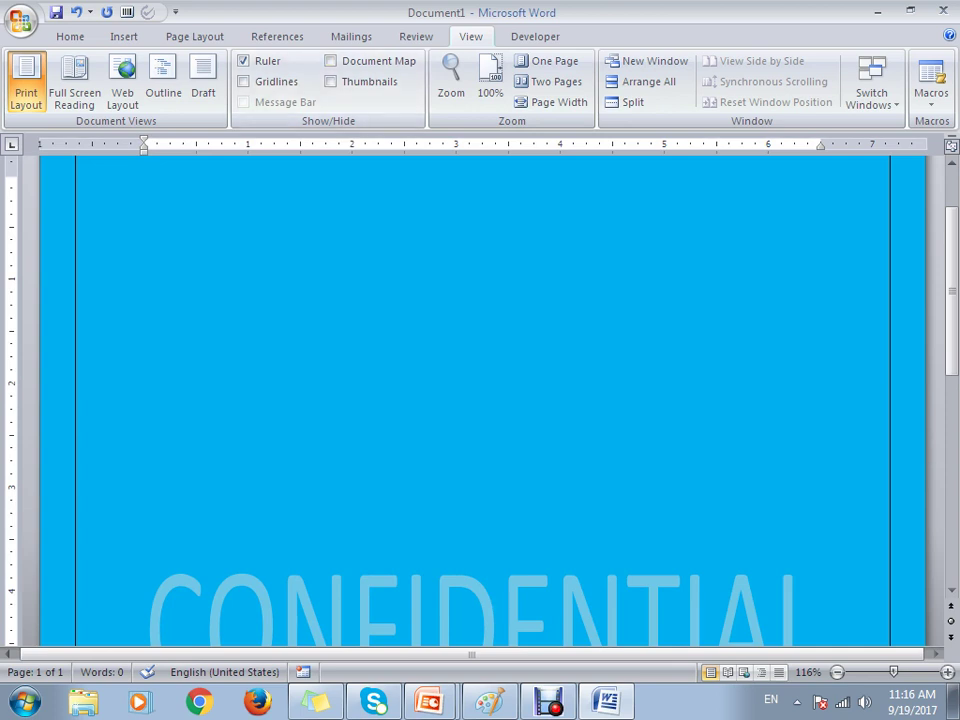
Hide the ruler and show it again, and turn the page gridlines on and back off.
{"action": "left_click", "coordinate": [243, 61]}
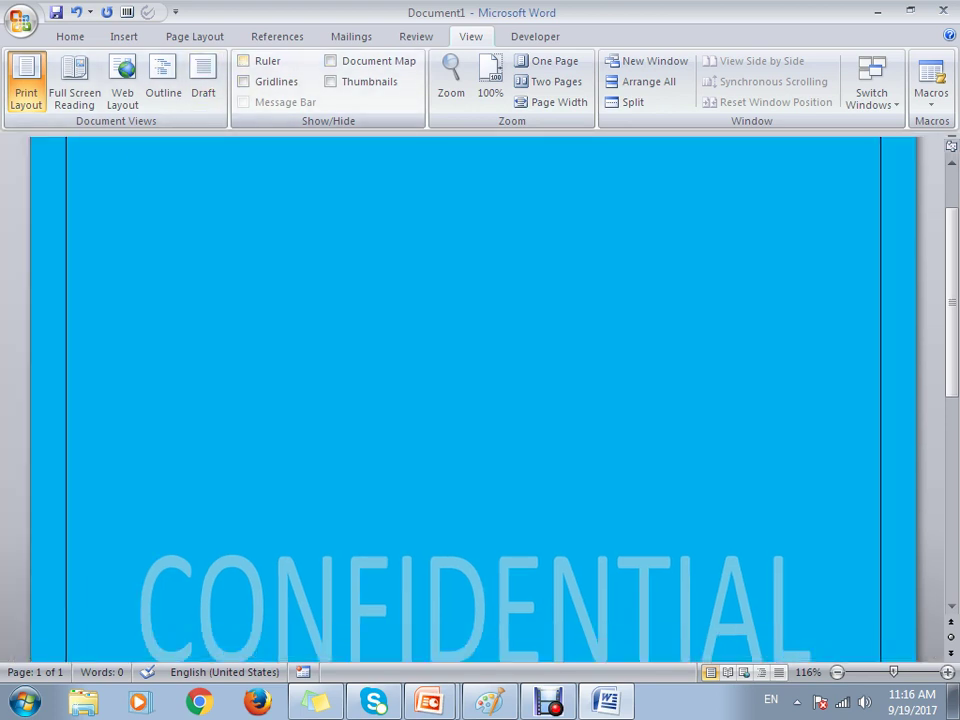
{"action": "left_click", "coordinate": [243, 61]}
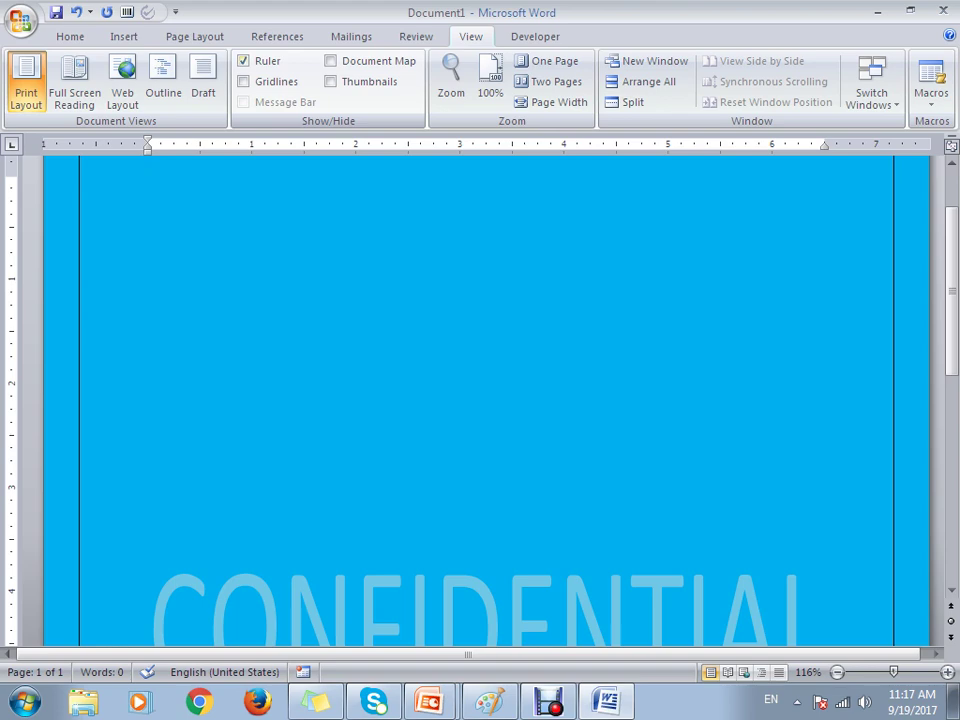
{"action": "left_click", "coordinate": [243, 81]}
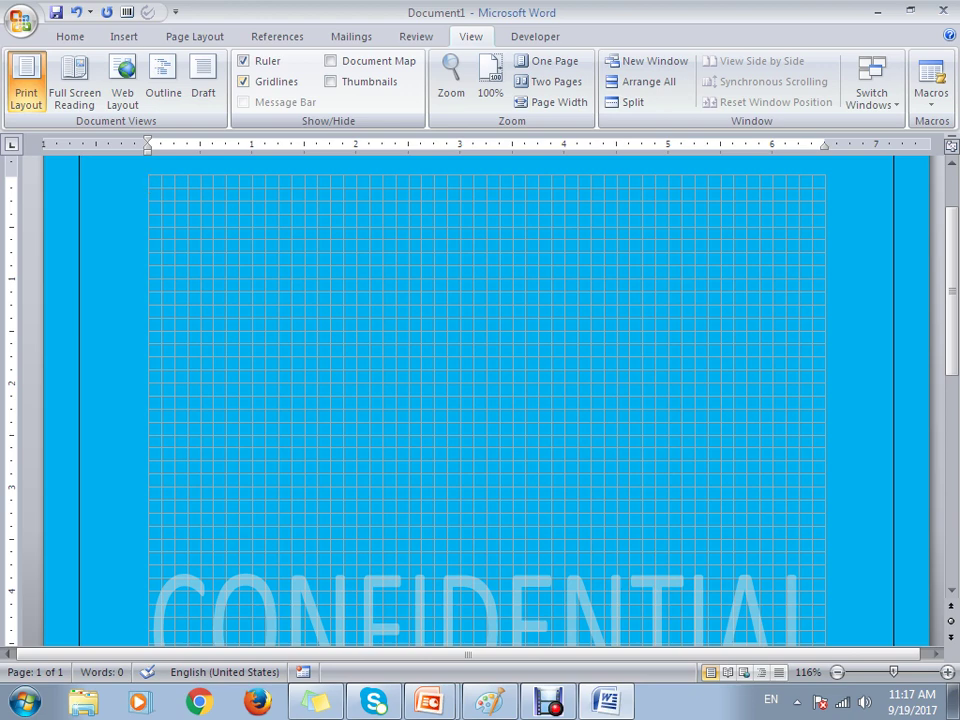
{"action": "key", "text": "alt+w"}
{"action": "key", "text": "g"}
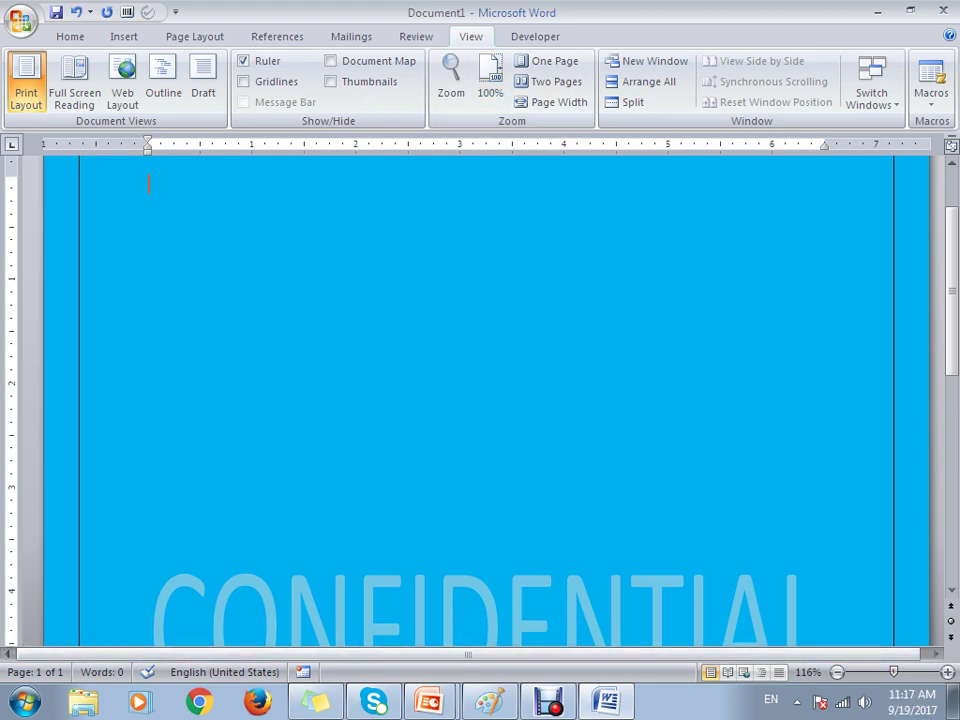
Display the page in the Two Pages, Page Width and One Page zoom modes, finishing at 100% zoom.
{"action": "left_click", "coordinate": [550, 81]}
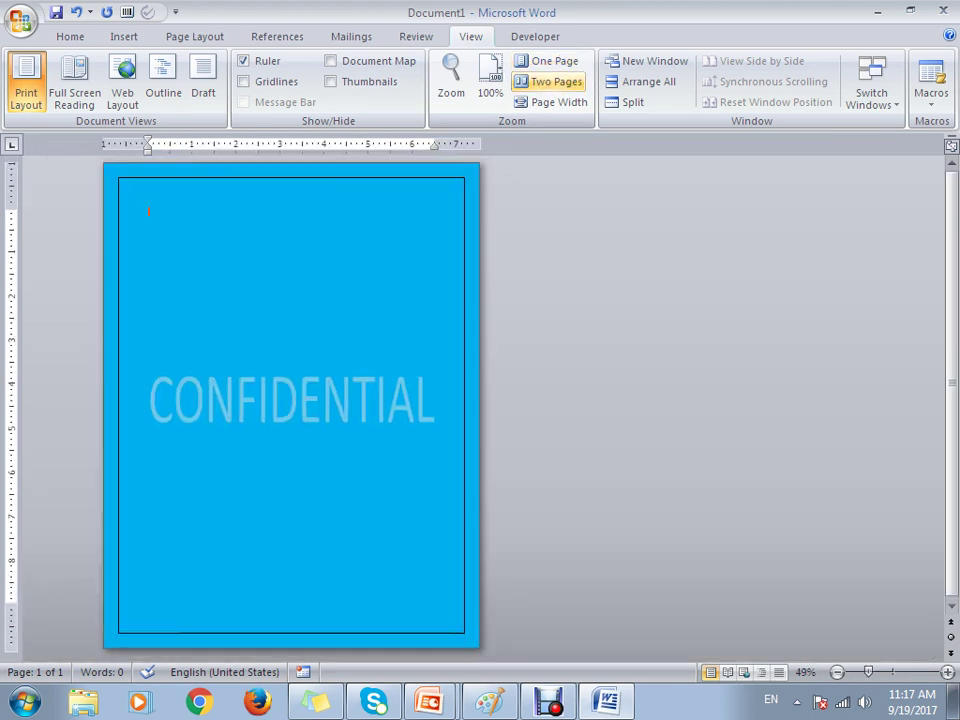
{"action": "left_click", "coordinate": [558, 102]}
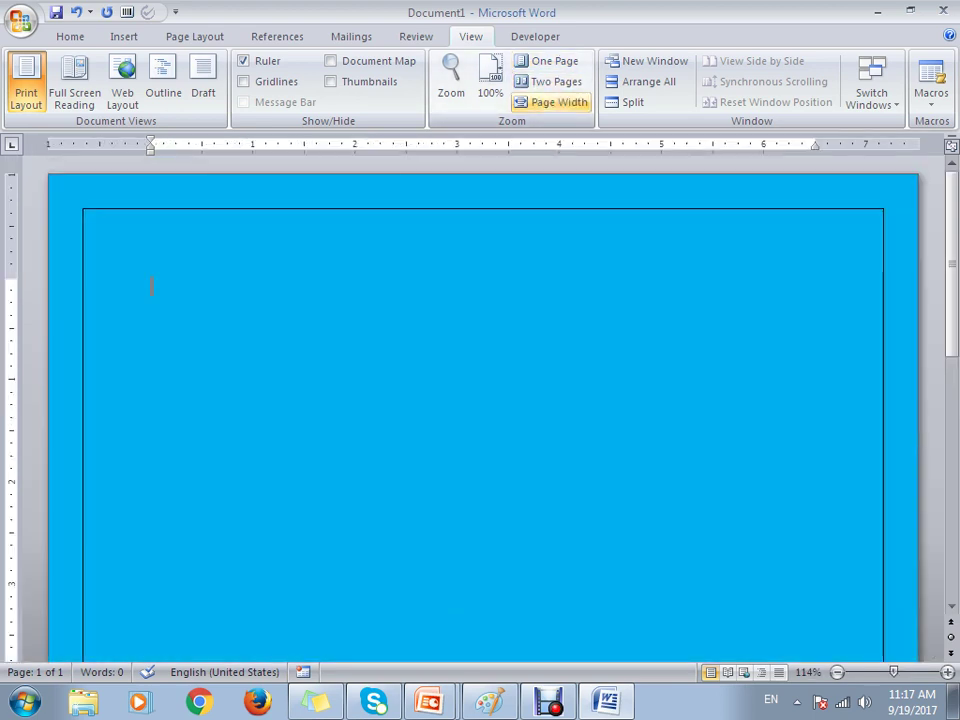
{"action": "left_click", "coordinate": [545, 61]}
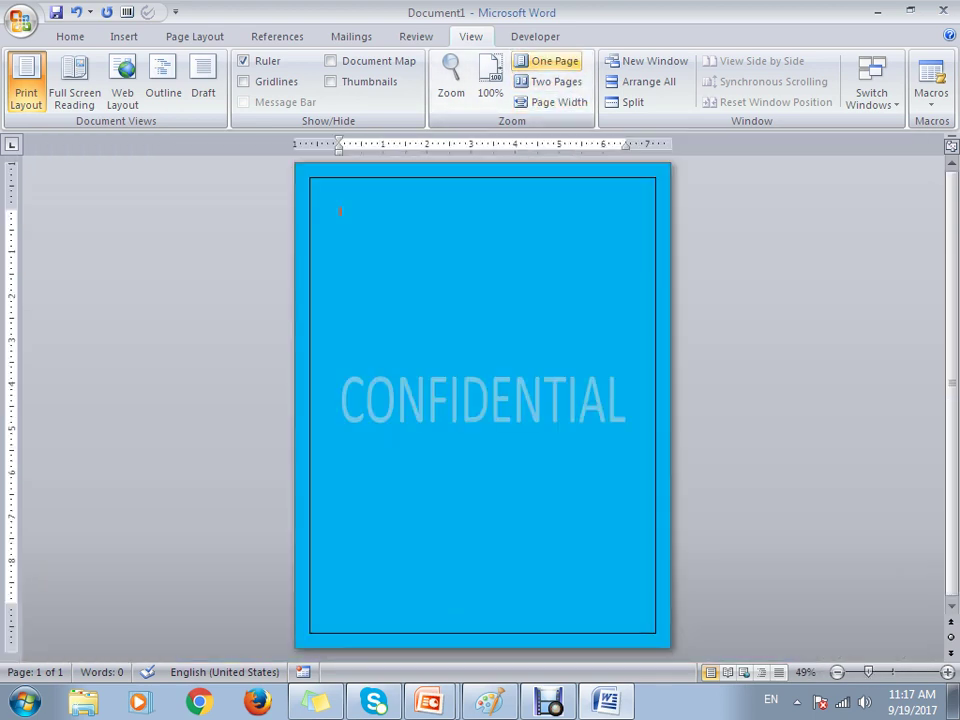
{"action": "left_click", "coordinate": [550, 81]}
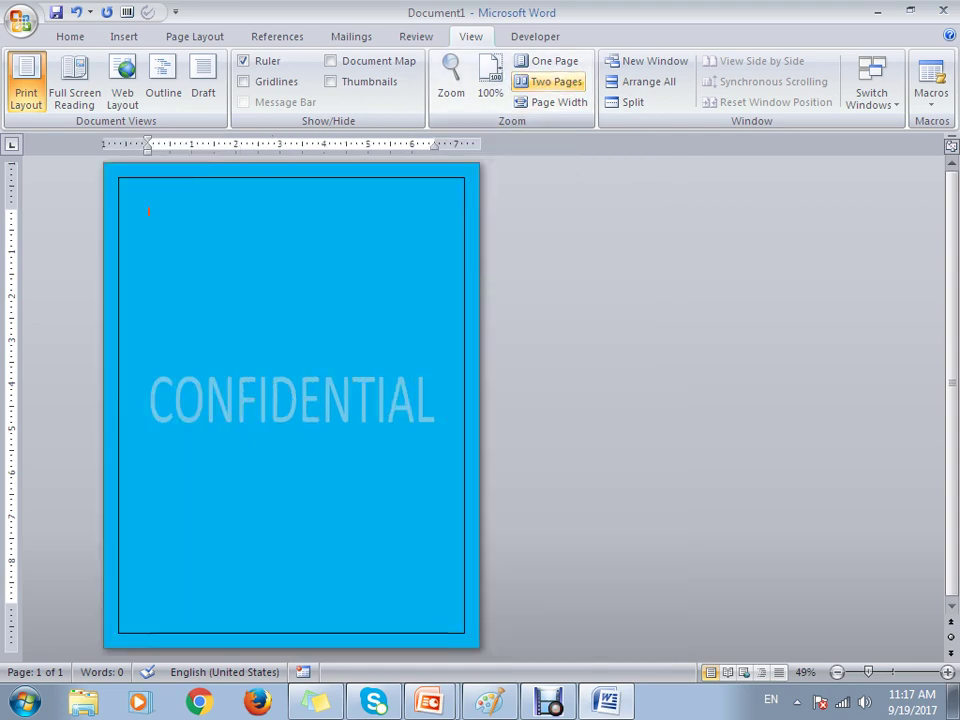
{"action": "left_click", "coordinate": [545, 61]}
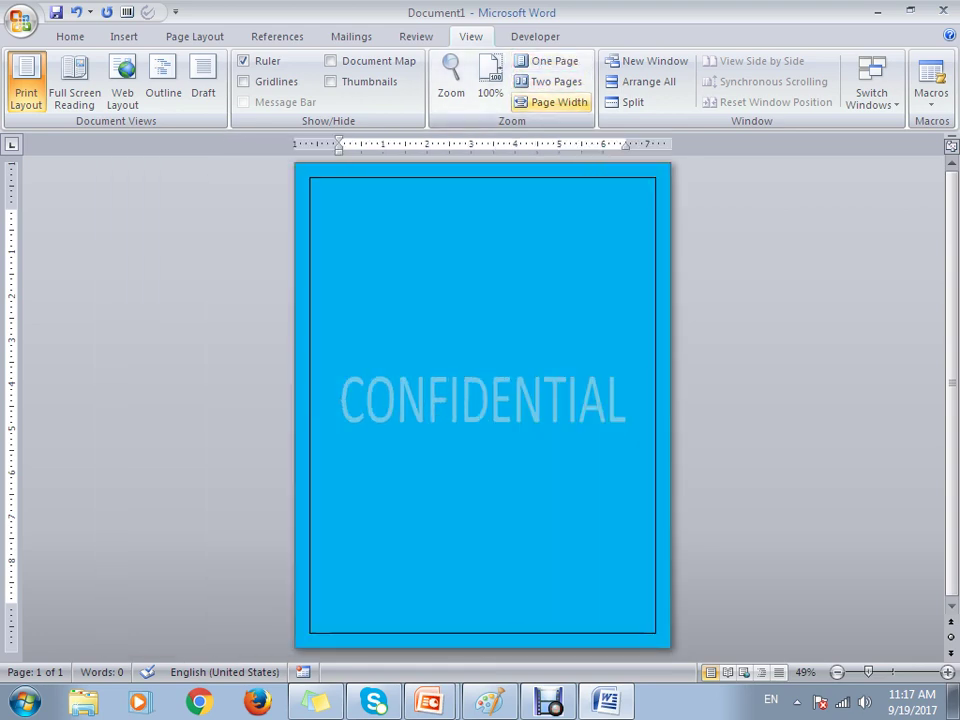
{"action": "left_click", "coordinate": [490, 80]}
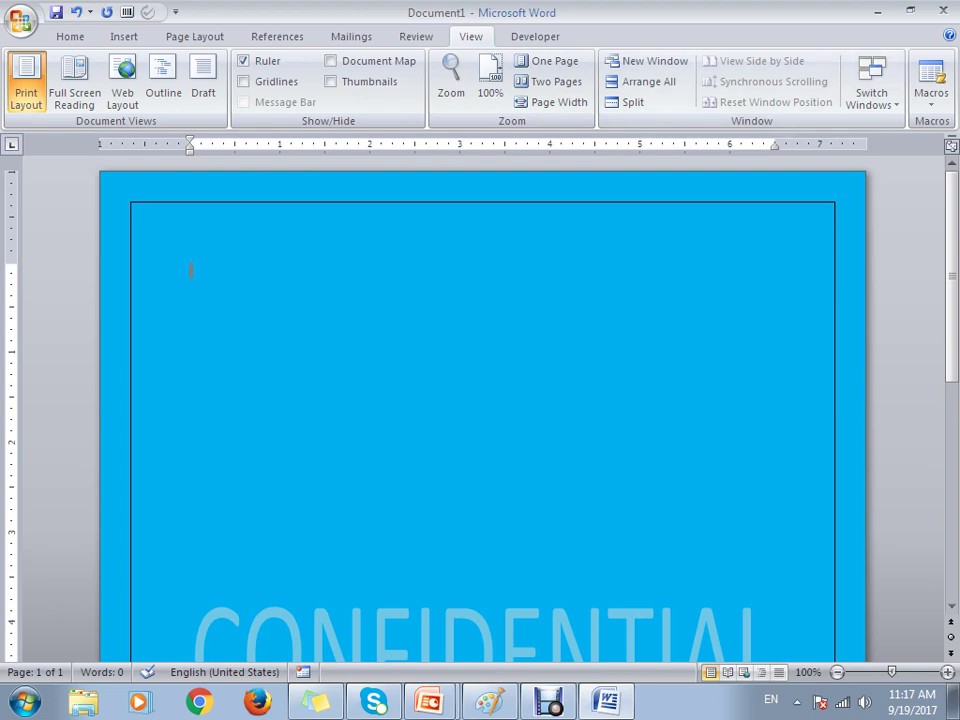
Split the document window into two panes just below the middle, scroll the lower pane and remove the split.
{"action": "left_click", "coordinate": [622, 101]}
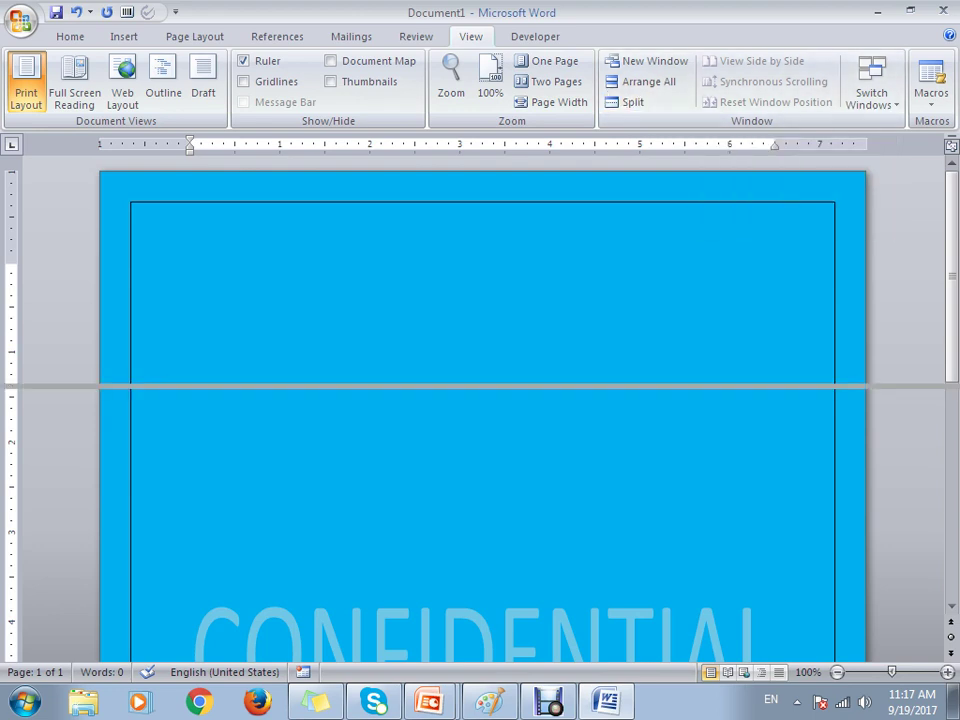
{"action": "left_click", "coordinate": [622, 436]}
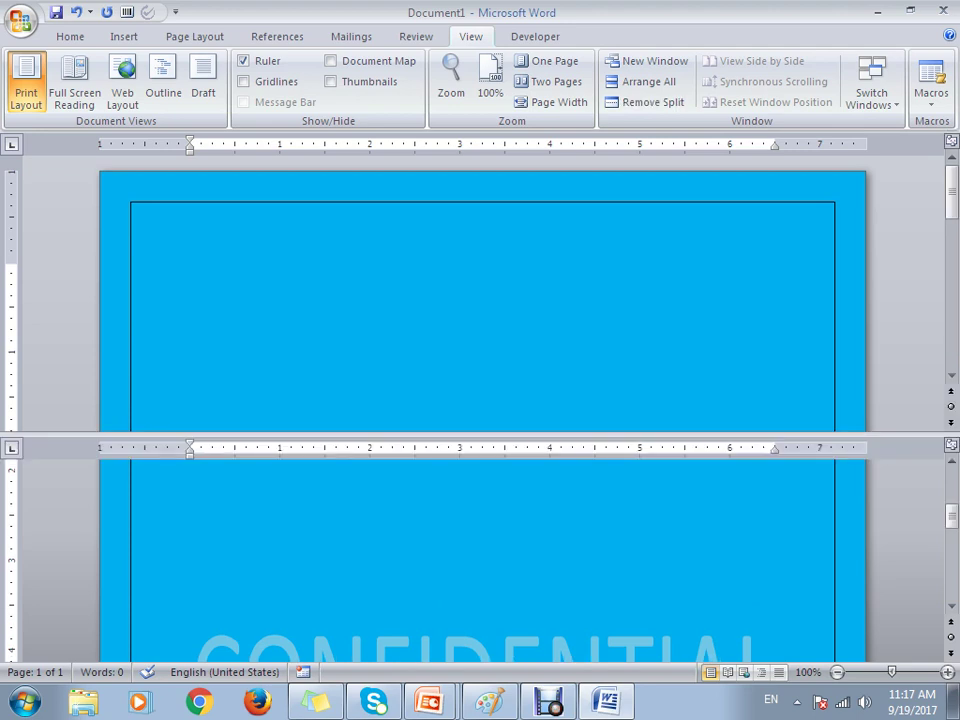
{"action": "scroll", "coordinate": [480, 560], "scroll_direction": "up", "scroll_amount": 2}
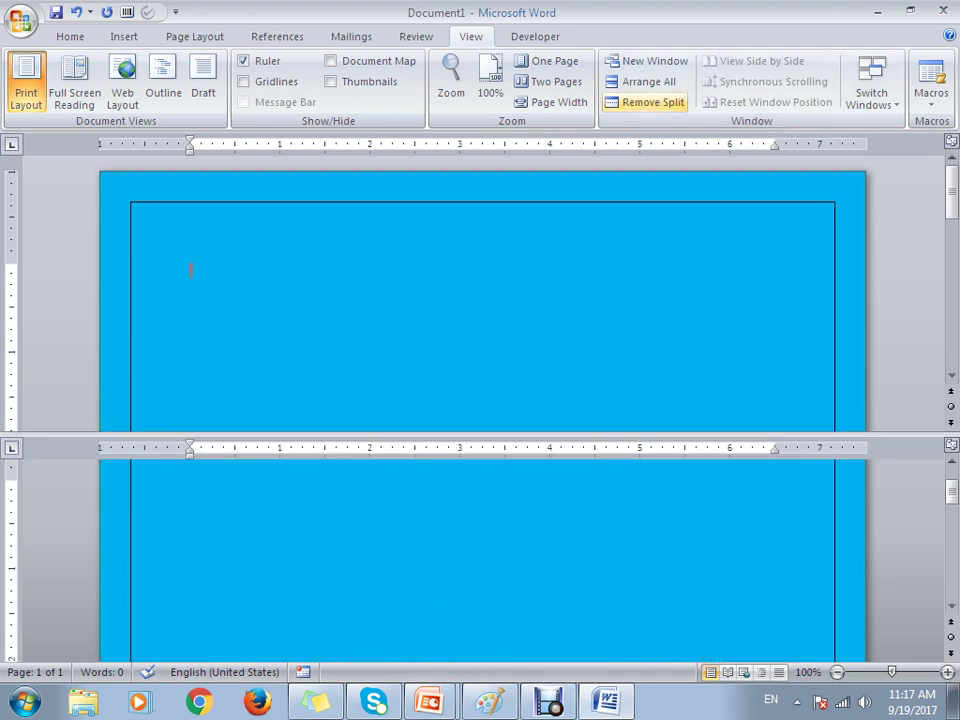
{"action": "left_click", "coordinate": [645, 102]}
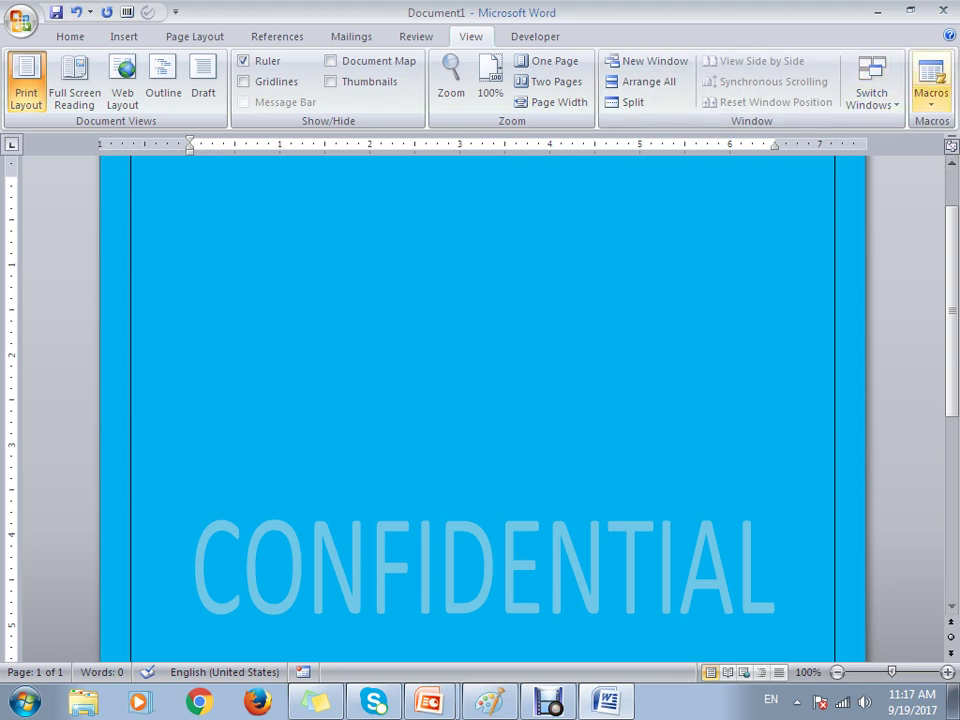
Look over the macro and developer commands, and go back through the other command sets to the basic formatting commands.
{"action": "left_click", "coordinate": [931, 98]}
{"action": "key", "text": "Escape"}
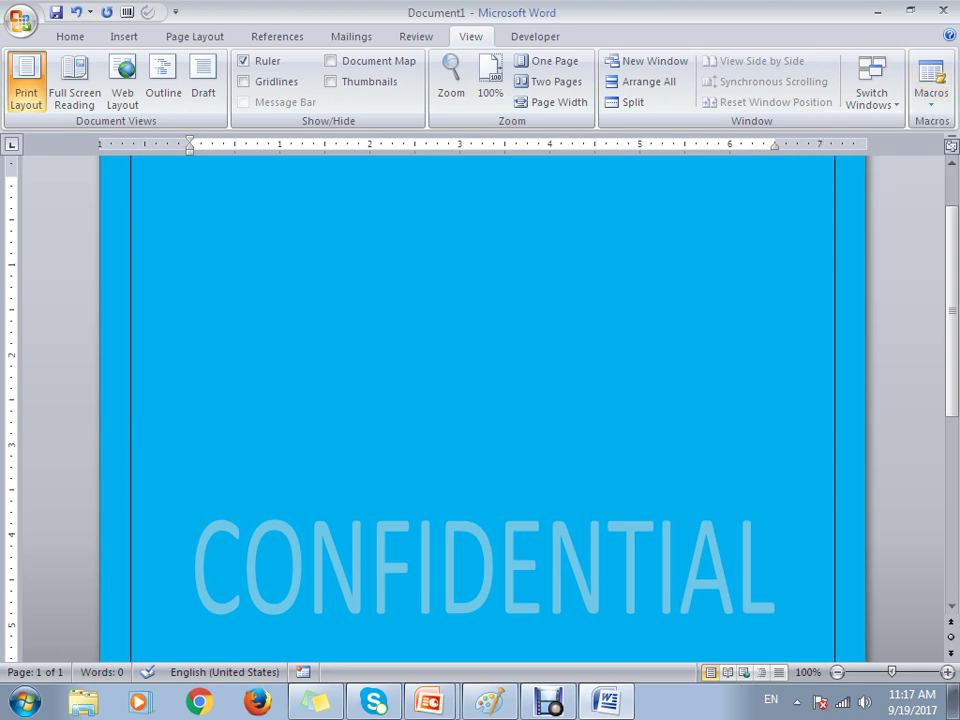
{"action": "left_click", "coordinate": [535, 36]}
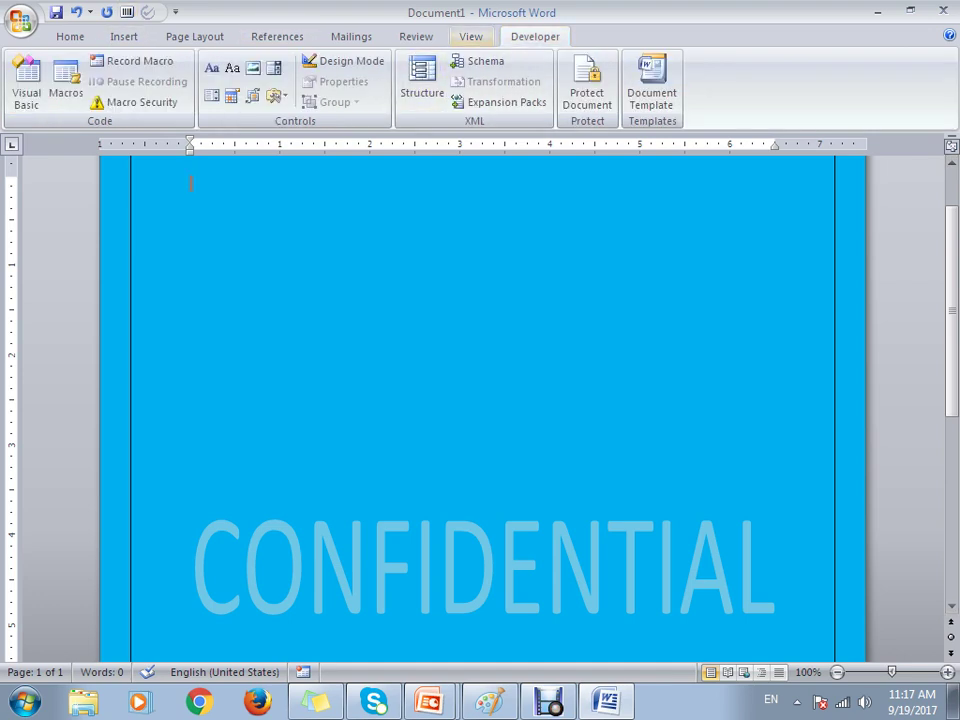
{"action": "left_click", "coordinate": [470, 36]}
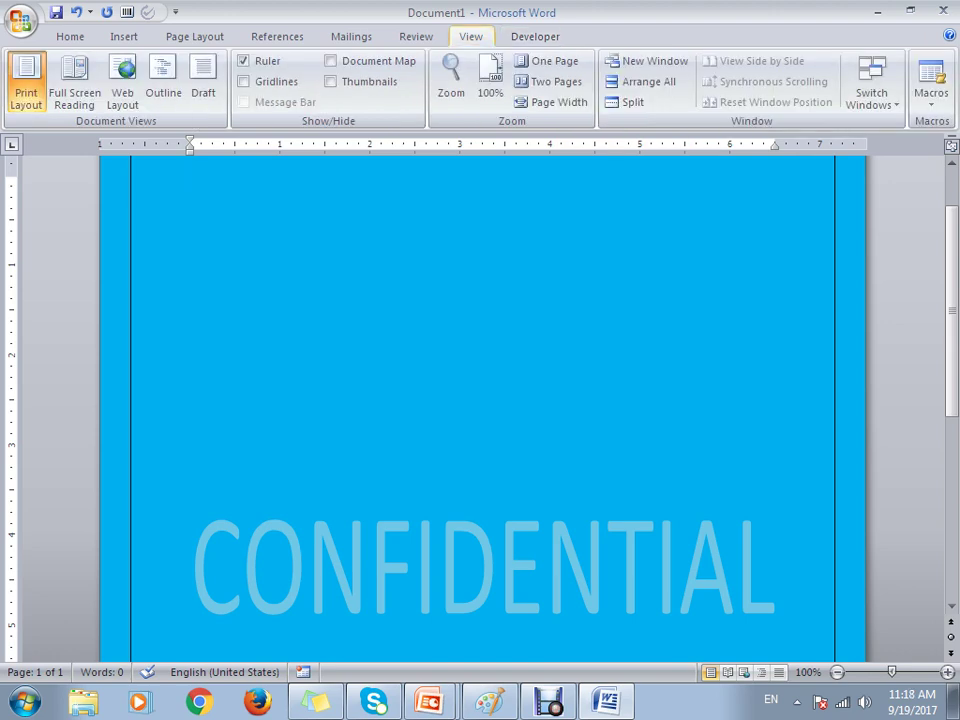
{"action": "left_click", "coordinate": [416, 36]}
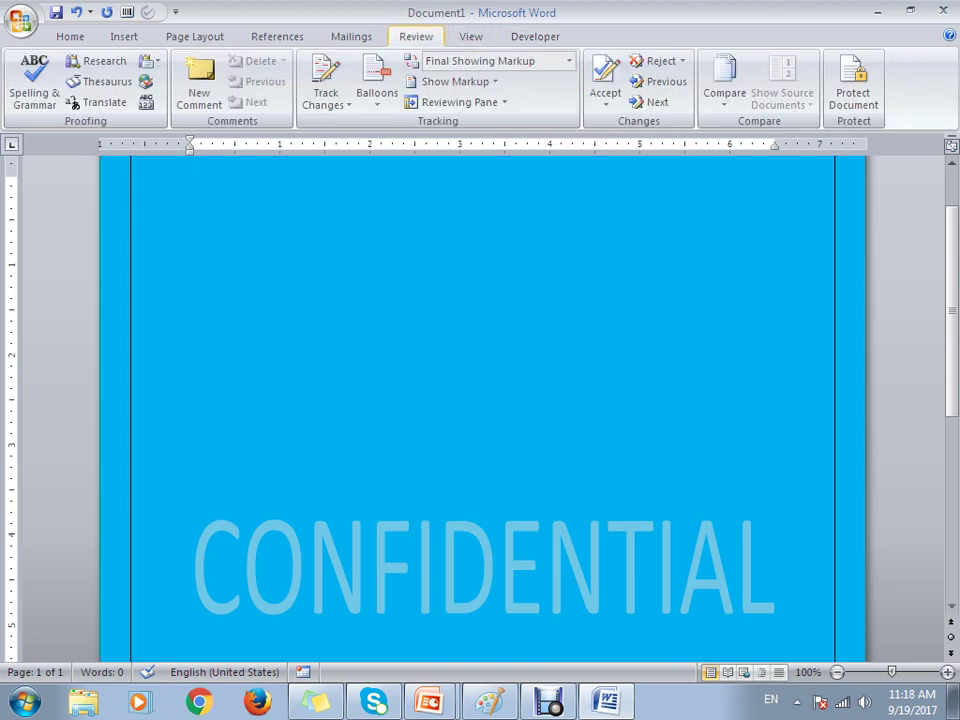
{"action": "left_click", "coordinate": [351, 36]}
{"action": "left_click", "coordinate": [277, 36]}
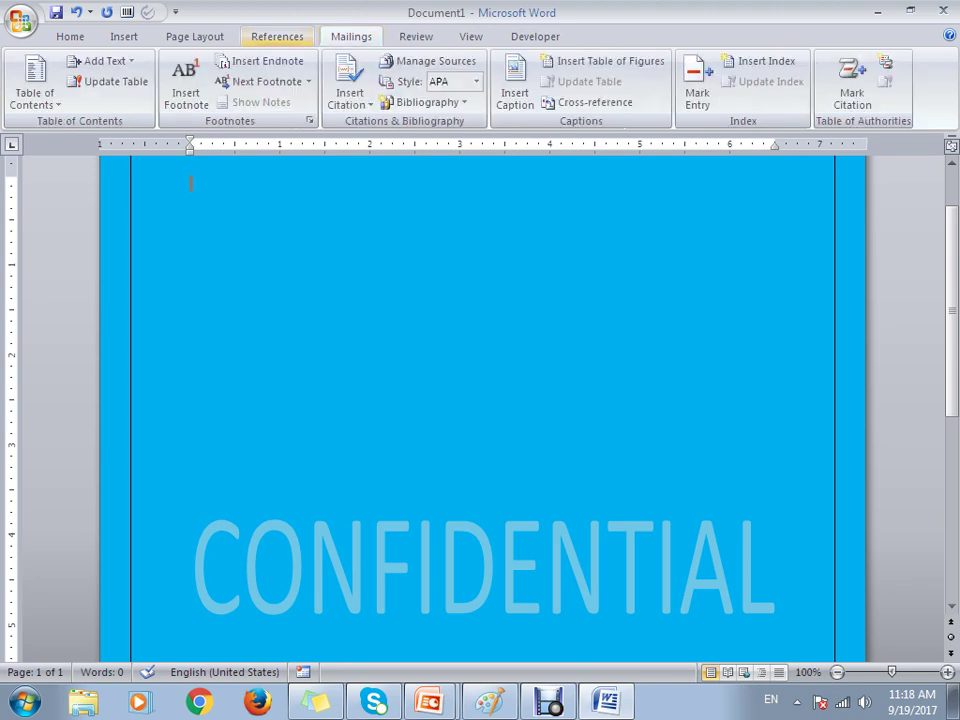
{"action": "left_click", "coordinate": [195, 36]}
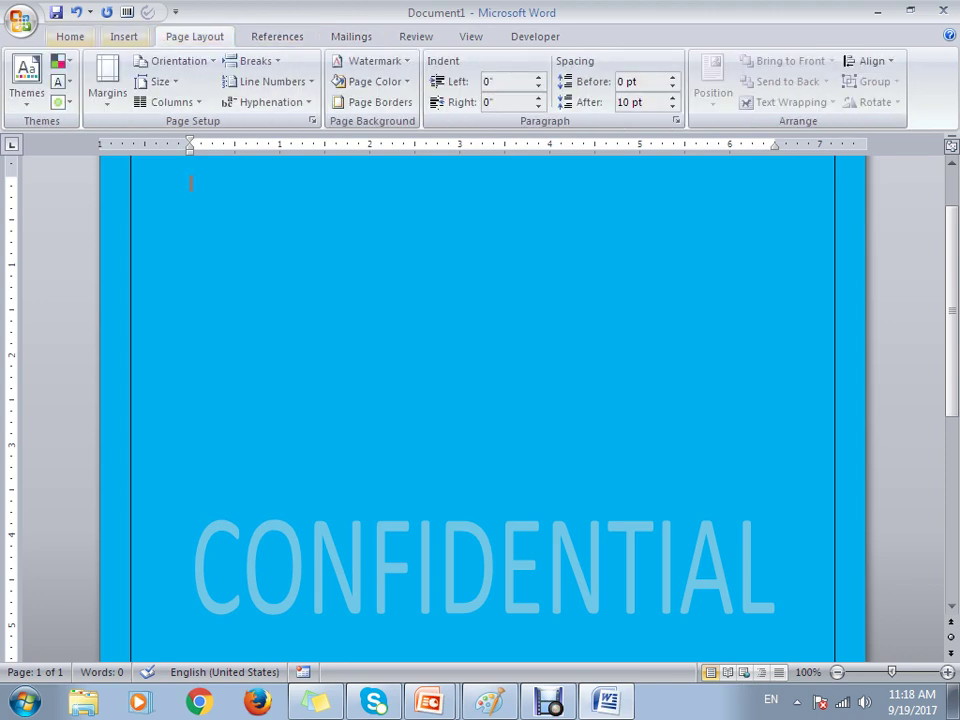
{"action": "left_click", "coordinate": [124, 36]}
{"action": "left_click", "coordinate": [70, 36]}
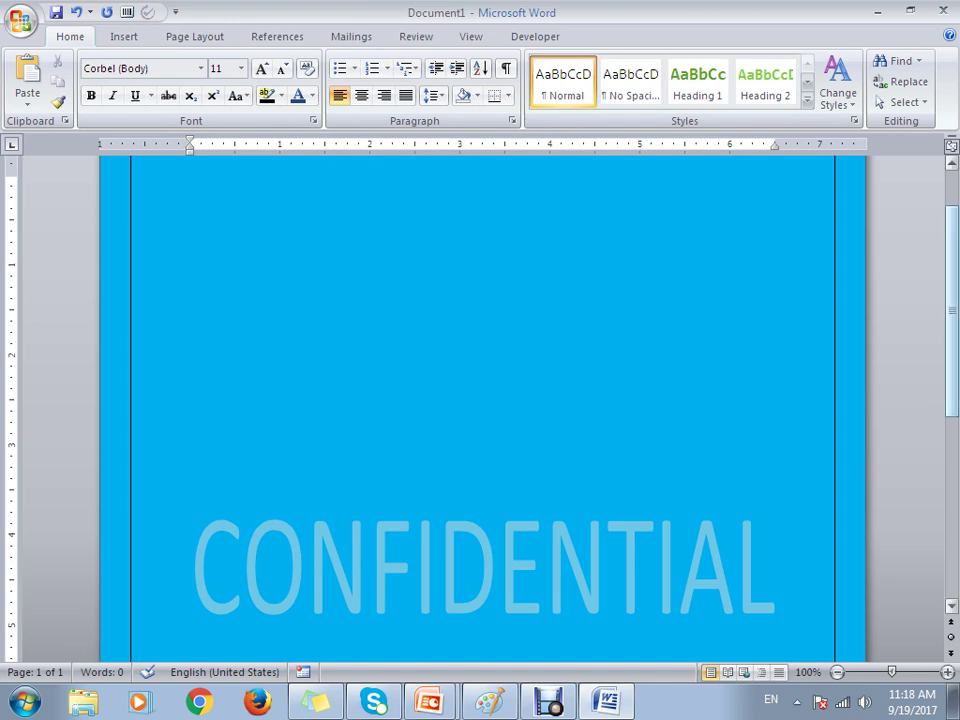
Demonstrate vertical scrolling by moving down and back up the page at 100% zoom.
{"action": "scroll", "coordinate": [416, 532], "scroll_direction": "down", "scroll_amount": 6}
{"action": "scroll", "coordinate": [482, 400], "scroll_direction": "down", "scroll_amount": 1}
{"action": "scroll", "coordinate": [480, 400], "scroll_direction": "up", "scroll_amount": 1}
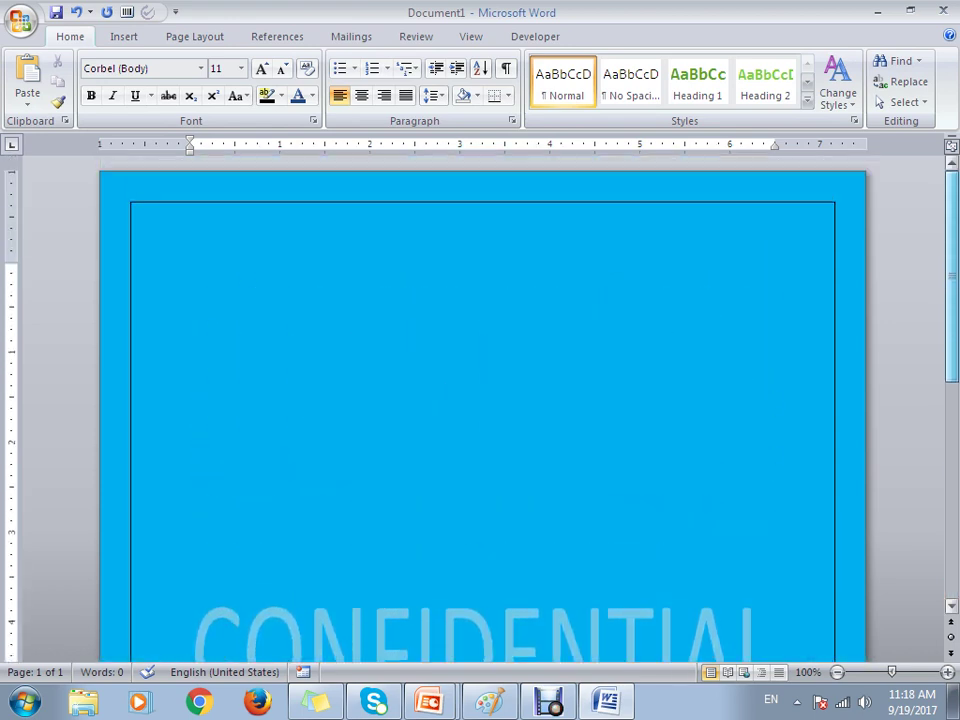
{"action": "scroll", "coordinate": [480, 400], "scroll_direction": "down", "scroll_amount": 8}
{"action": "scroll", "coordinate": [480, 400], "scroll_direction": "up", "scroll_amount": 8}
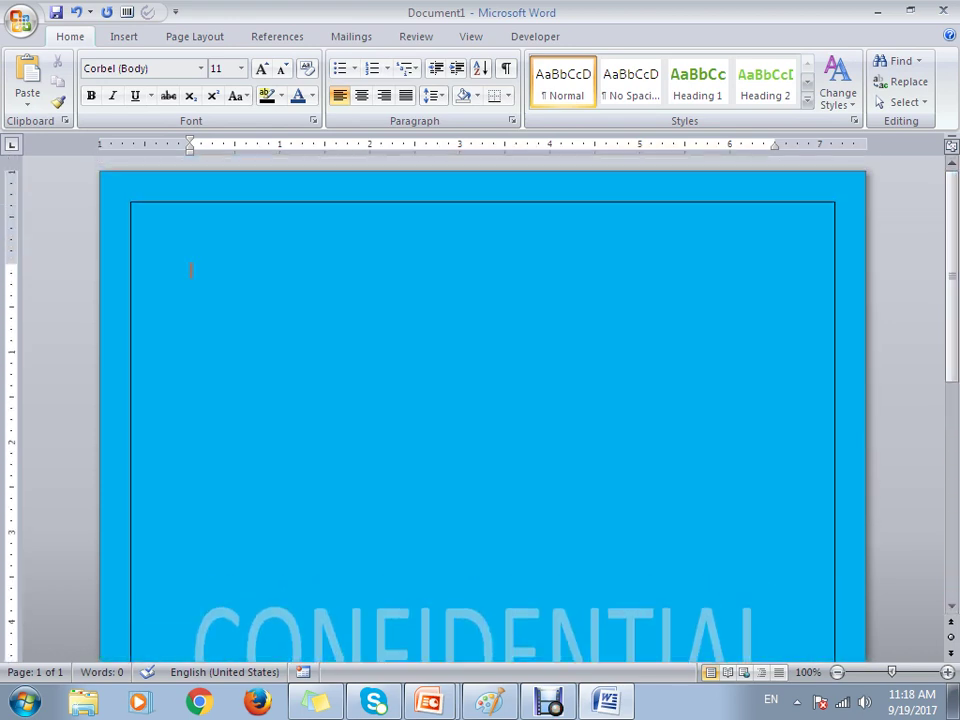
Enlarge the page to 308% zoom and demonstrate scrolling sideways and vertically across it.
{"action": "scroll", "coordinate": [480, 400], "scroll_direction": "up", "scroll_amount": 20}
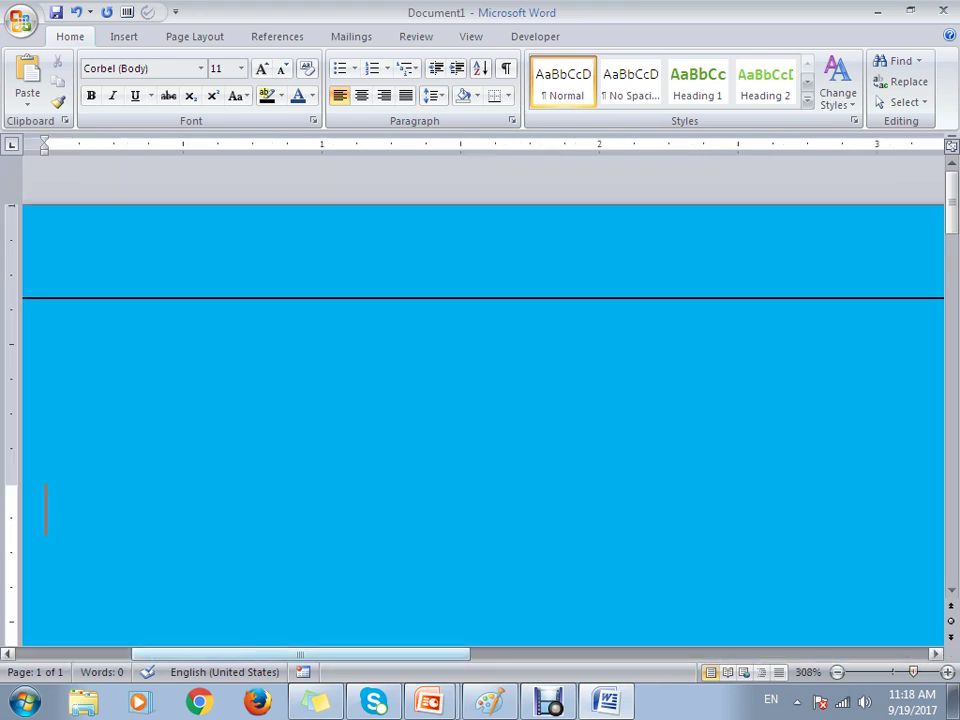
{"action": "scroll", "coordinate": [480, 420], "scroll_direction": "right", "scroll_amount": 5}
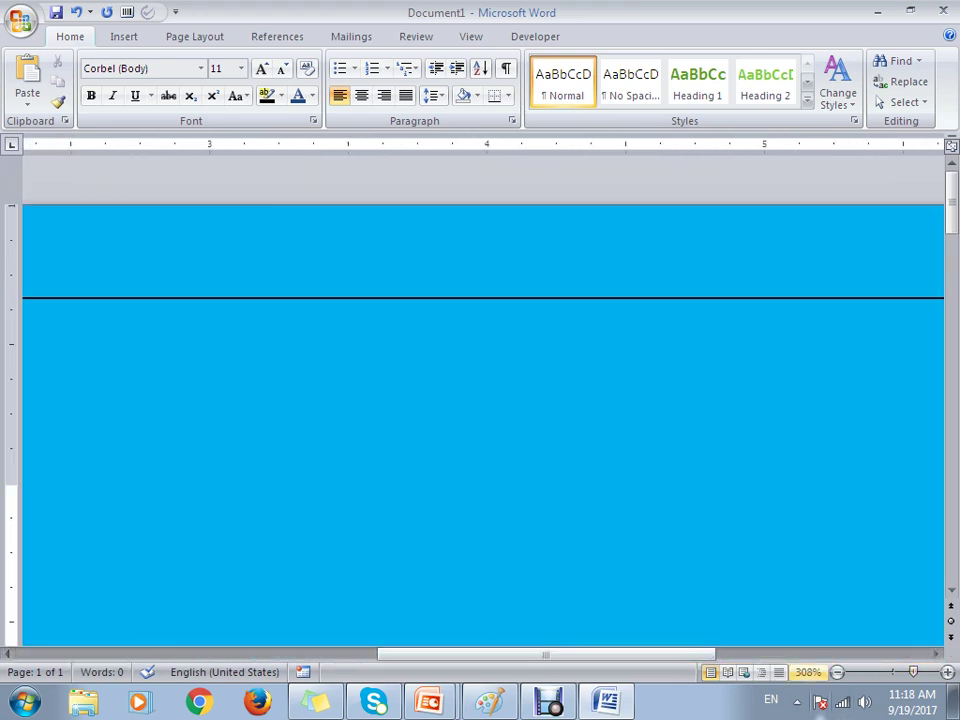
{"action": "scroll", "coordinate": [480, 420], "scroll_direction": "left", "scroll_amount": 13}
{"action": "scroll", "coordinate": [480, 420], "scroll_direction": "right", "scroll_amount": 20}
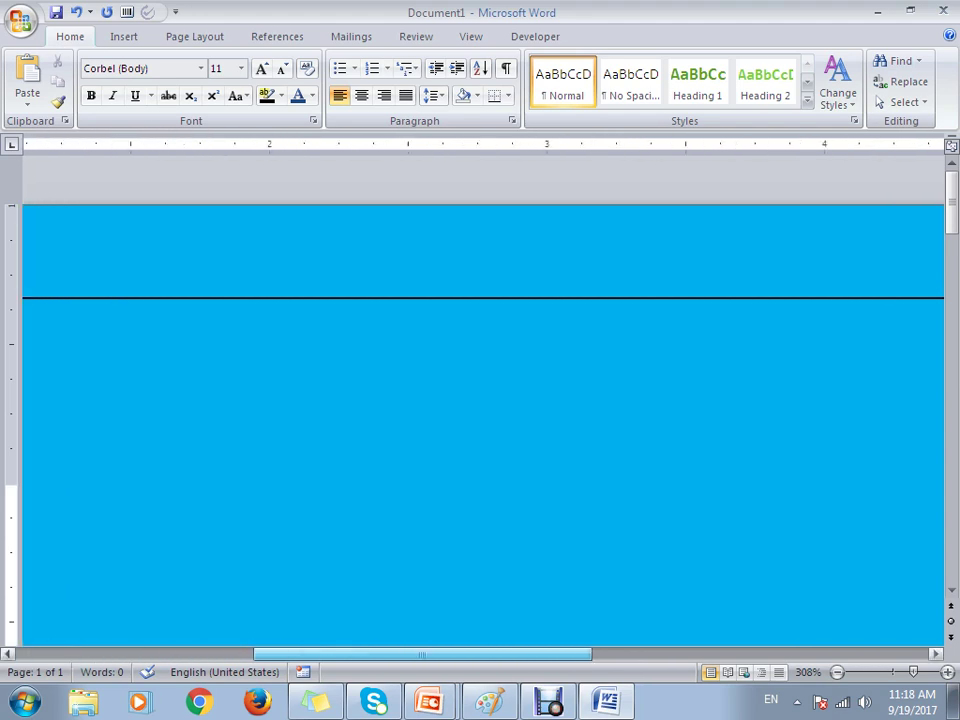
{"action": "scroll", "coordinate": [480, 420], "scroll_direction": "left", "scroll_amount": 15}
{"action": "scroll", "coordinate": [480, 420], "scroll_direction": "right", "scroll_amount": 13}
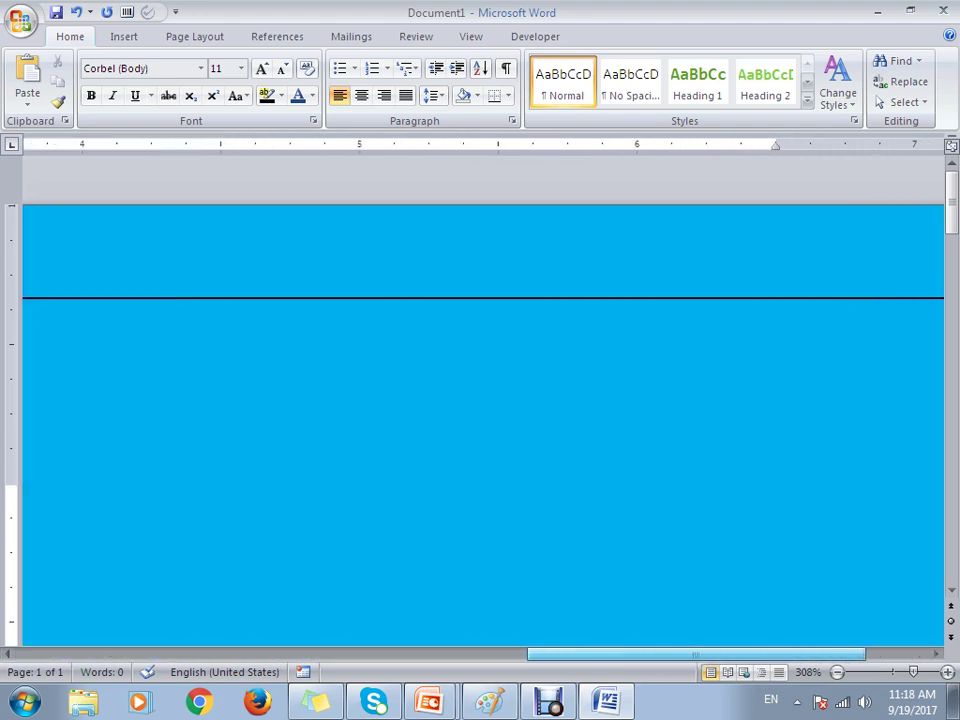
{"action": "scroll", "coordinate": [480, 420], "scroll_direction": "left", "scroll_amount": 10}
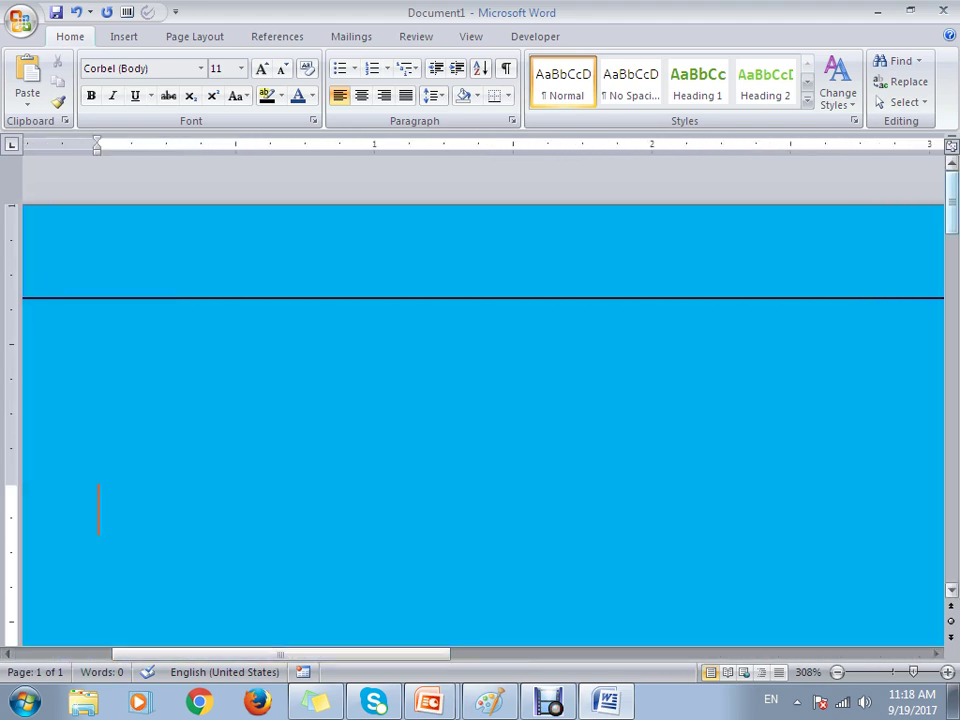
{"action": "scroll", "coordinate": [96, 508], "scroll_direction": "down", "scroll_amount": 3}
{"action": "scroll", "coordinate": [480, 400], "scroll_direction": "up", "scroll_amount": 3}
{"action": "scroll", "coordinate": [480, 400], "scroll_direction": "down", "scroll_amount": 6}
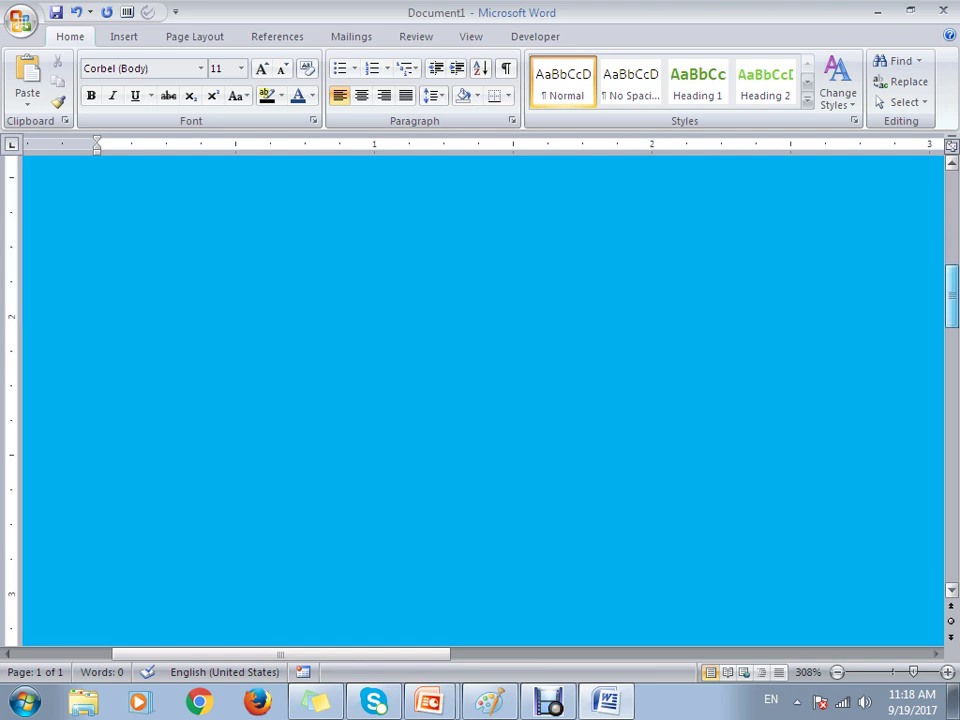